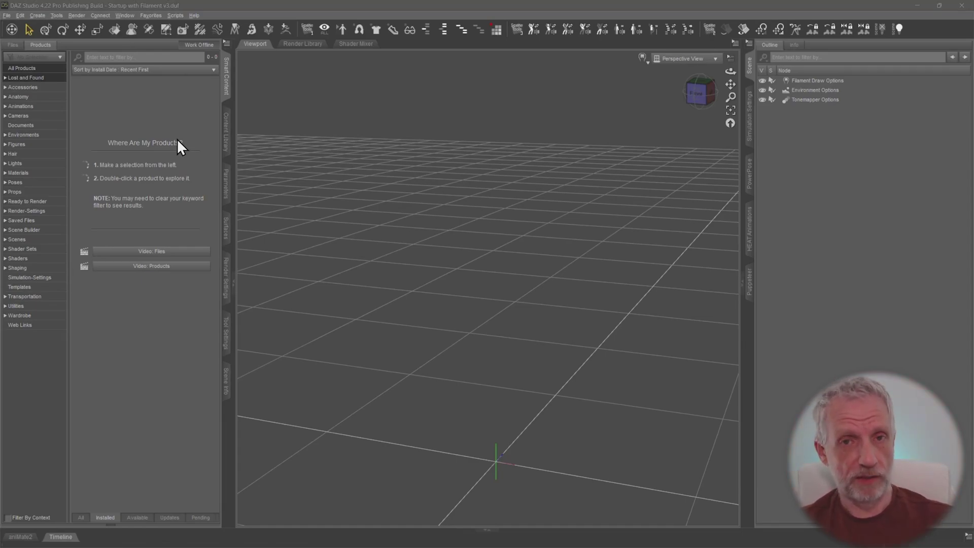
Create a plane primitive of 1 m with 100 divisions, world-centred origin and Y Positive primary axis
{"action": "left_click", "coordinate": [39, 16]}
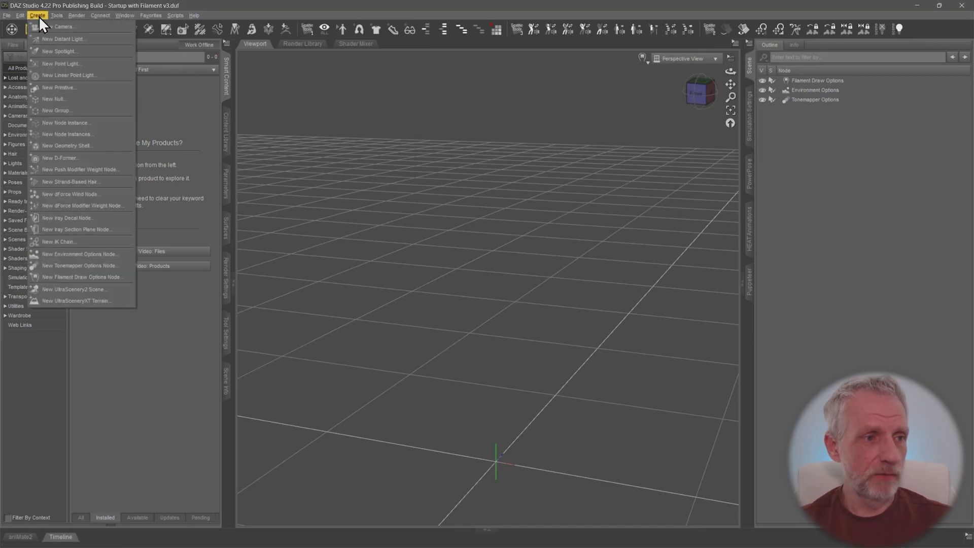
{"action": "left_click", "coordinate": [66, 91]}
{"action": "left_click_drag", "start_coordinate": [548, 108], "coordinate": [488, 98]}
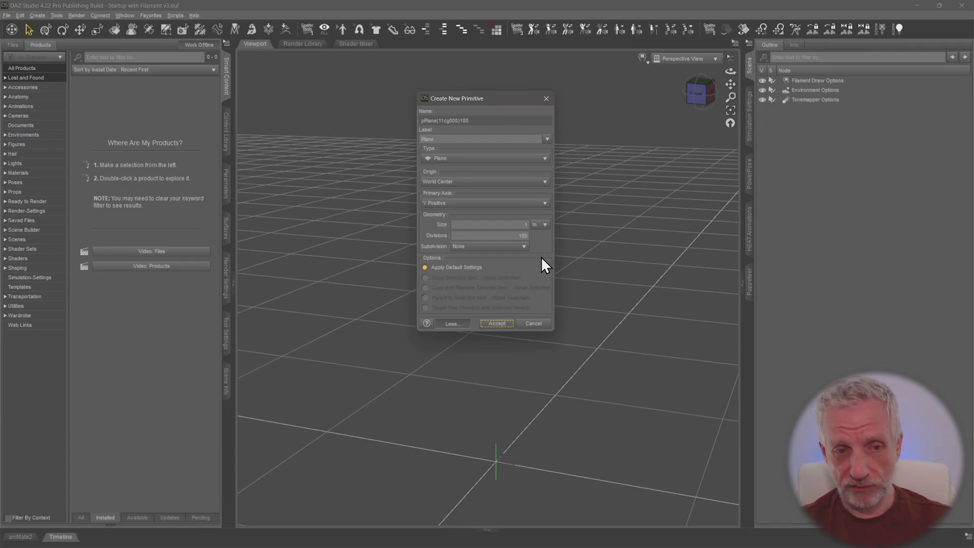
{"action": "left_click_drag", "start_coordinate": [504, 103], "coordinate": [485, 101]}
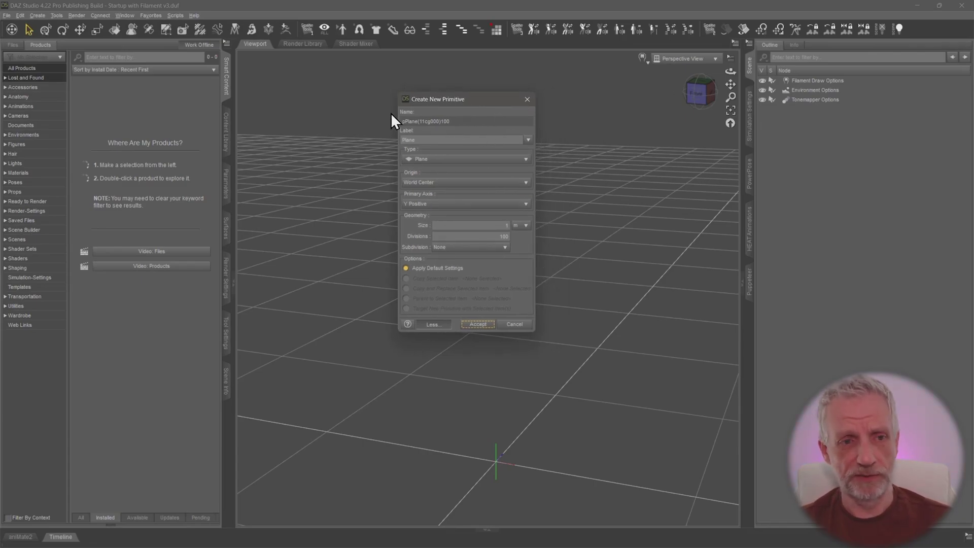
{"action": "left_click", "coordinate": [488, 225]}
{"action": "key", "text": "Tab"}
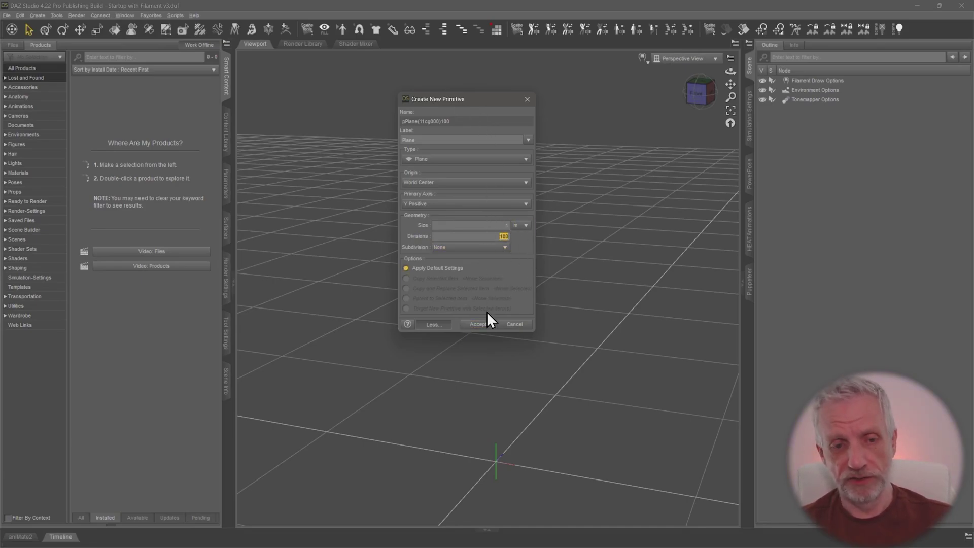
{"action": "left_click", "coordinate": [476, 325]}
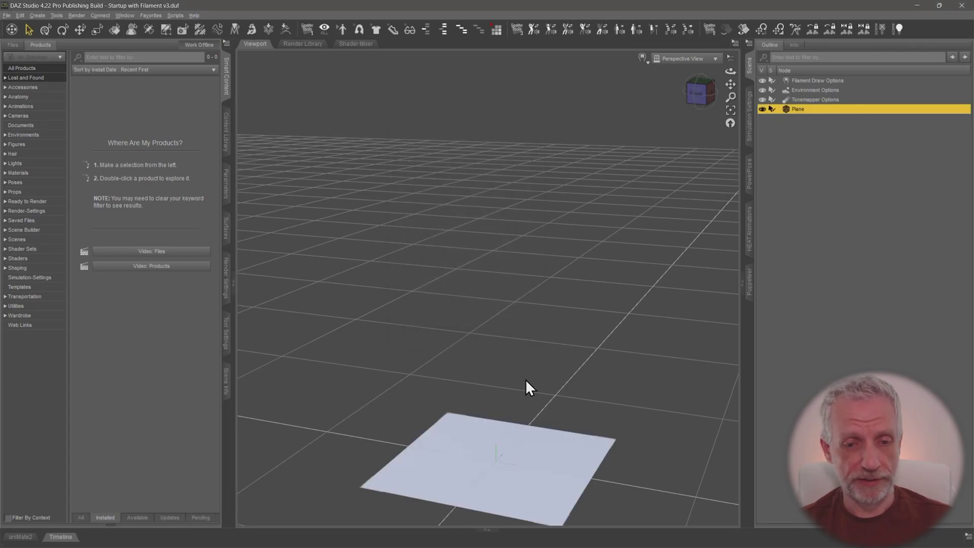
Create a new D-Former on the plane using the default settings instead of Weight Map Mode
{"action": "key", "text": "ctrl+f"}
{"action": "middle_click_drag", "start_coordinate": [551, 352], "coordinate": [598, 303]}
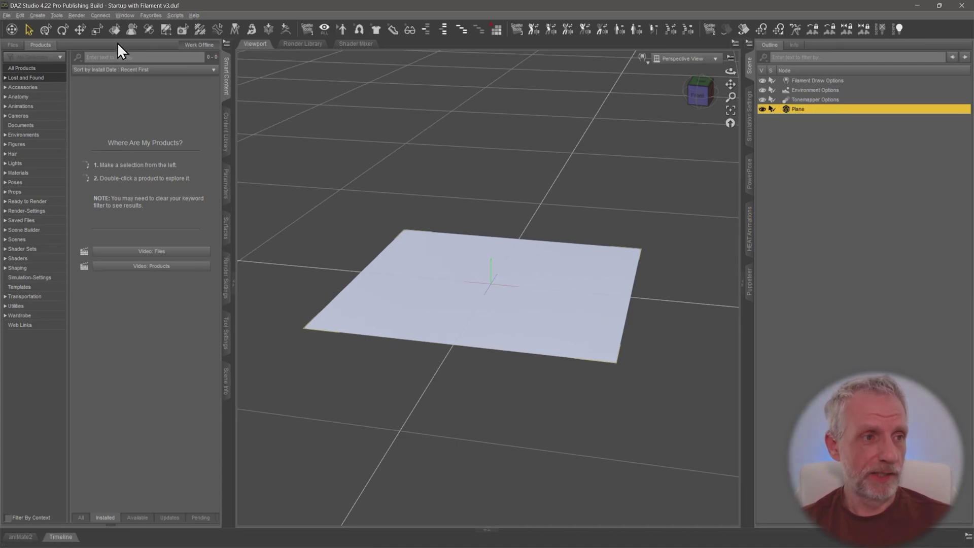
{"action": "left_click", "coordinate": [39, 16]}
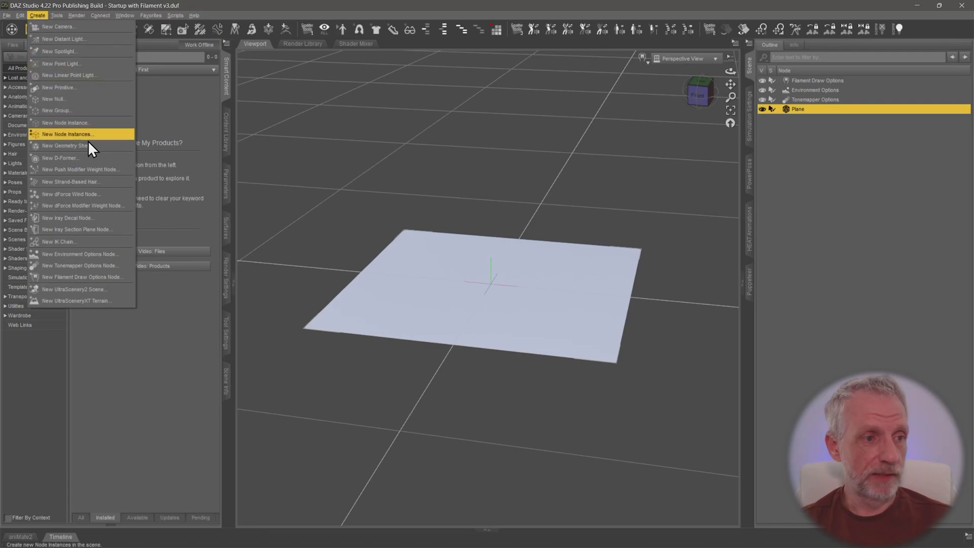
{"action": "left_click", "coordinate": [89, 157]}
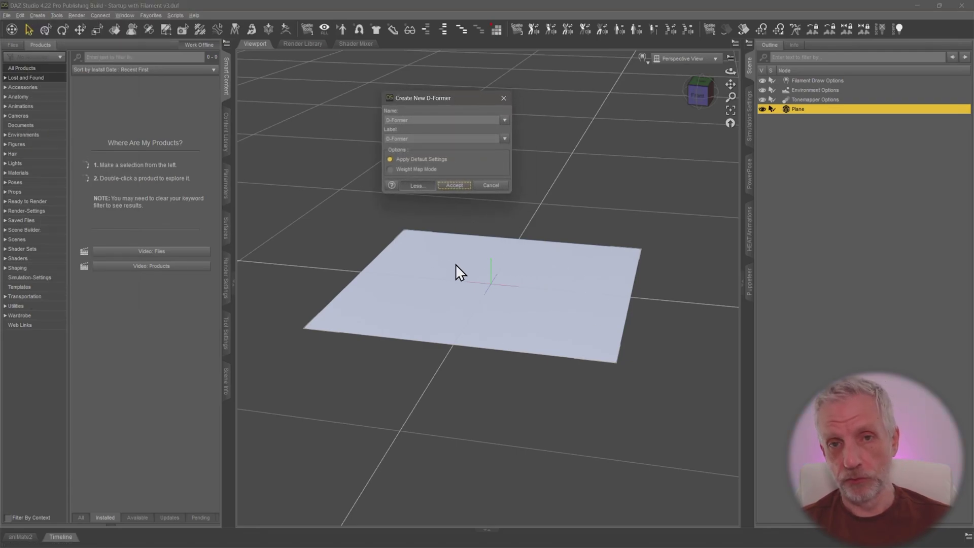
{"action": "left_click", "coordinate": [418, 171]}
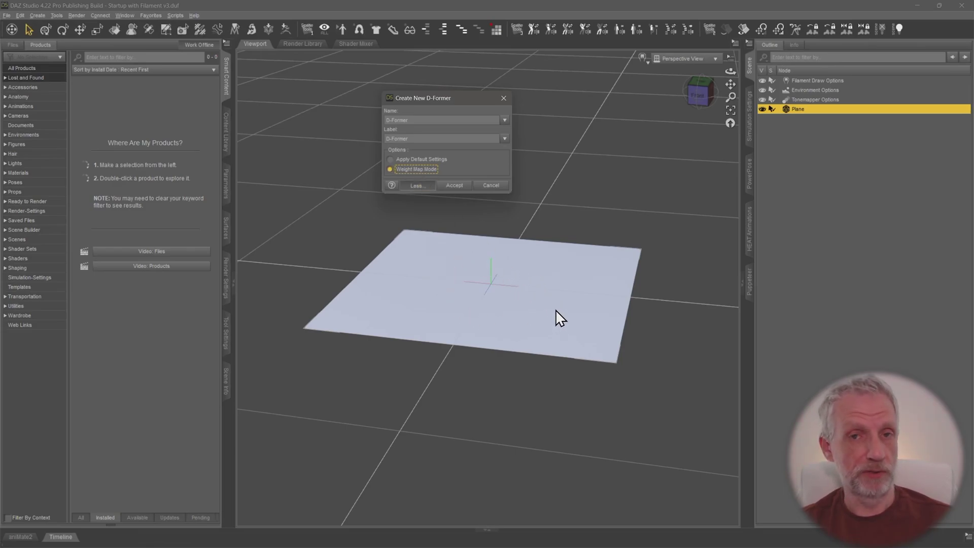
{"action": "left_click", "coordinate": [431, 160]}
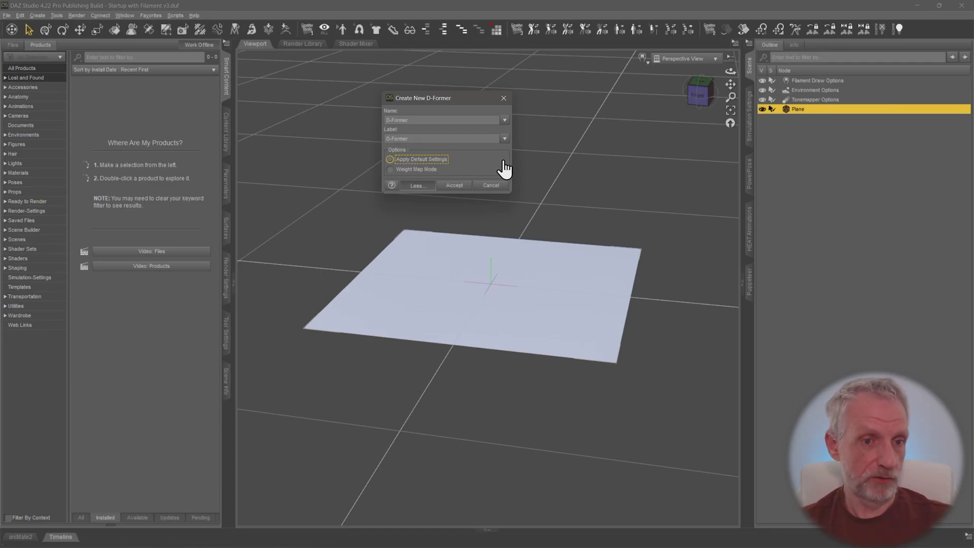
{"action": "left_click", "coordinate": [459, 186]}
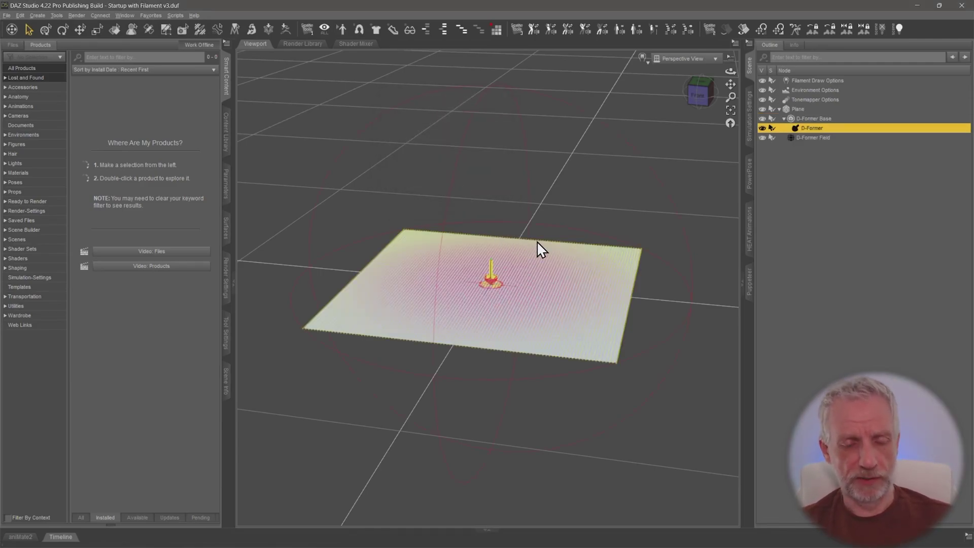
Activate the Universal tool with the D-Former Base selected, and undo back to the D-Former selection
{"action": "middle_click_drag", "start_coordinate": [537, 242], "coordinate": [533, 201]}
{"action": "left_click_drag", "start_coordinate": [538, 218], "coordinate": [587, 224], "text": "alt"}
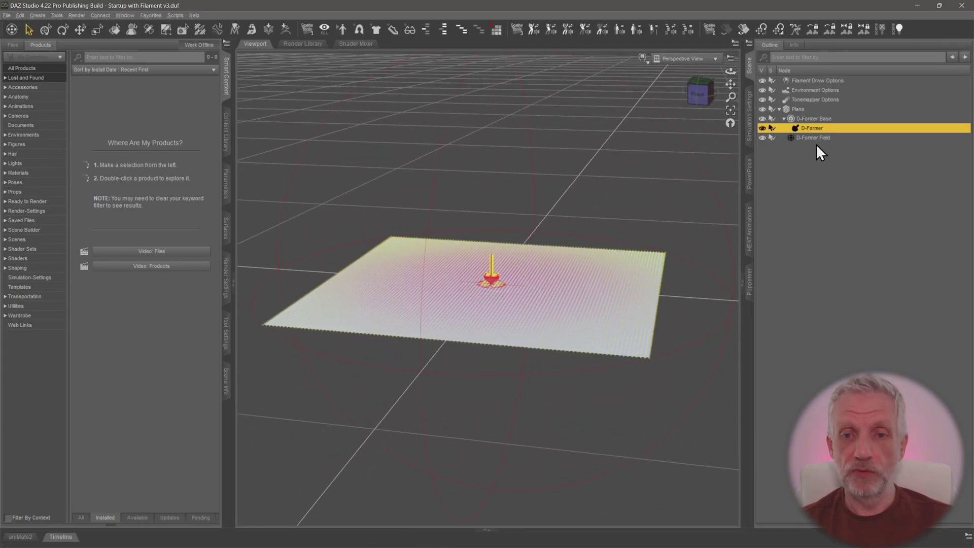
{"action": "left_click", "coordinate": [842, 120]}
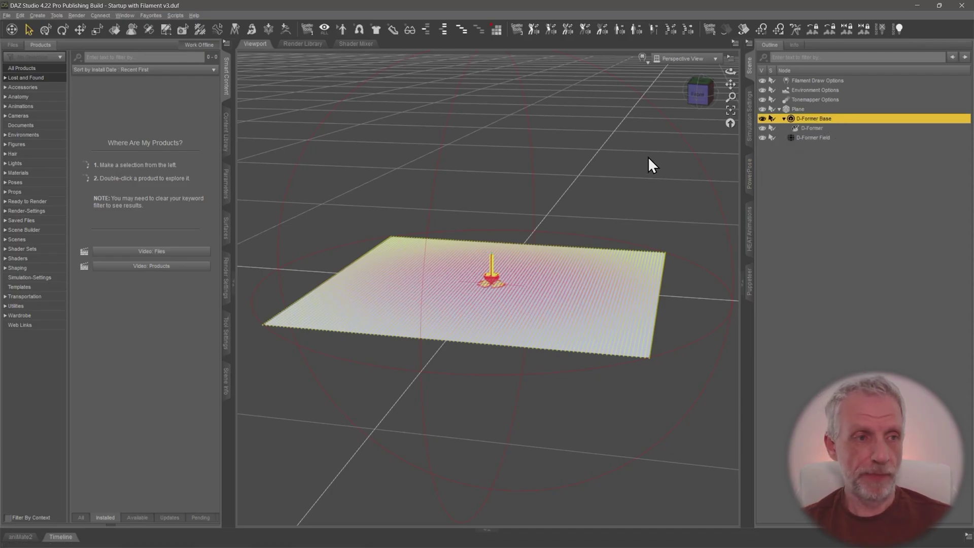
{"action": "left_click_drag", "start_coordinate": [647, 156], "coordinate": [650, 167], "text": "alt"}
{"action": "left_click", "coordinate": [45, 29]}
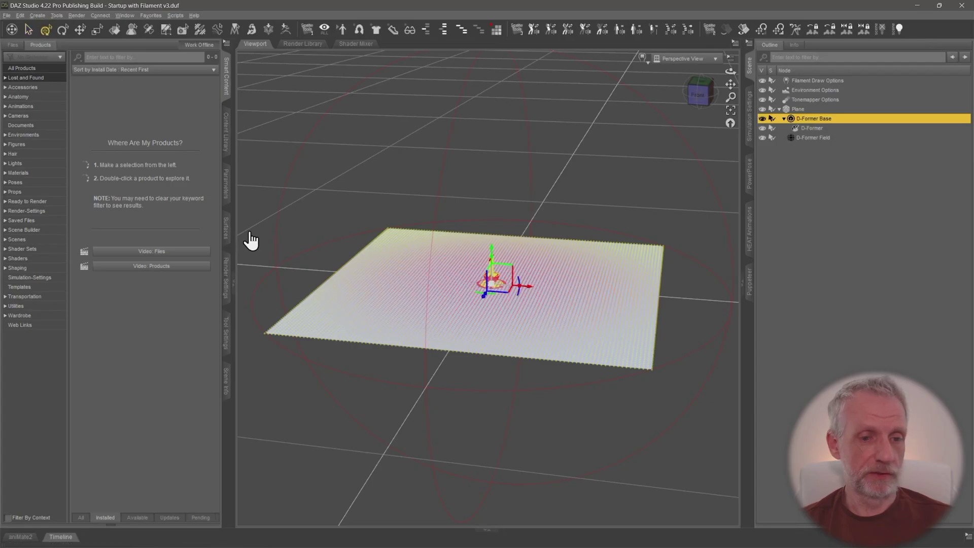
{"action": "scroll", "coordinate": [431, 215], "scroll_direction": "up", "scroll_amount": 3}
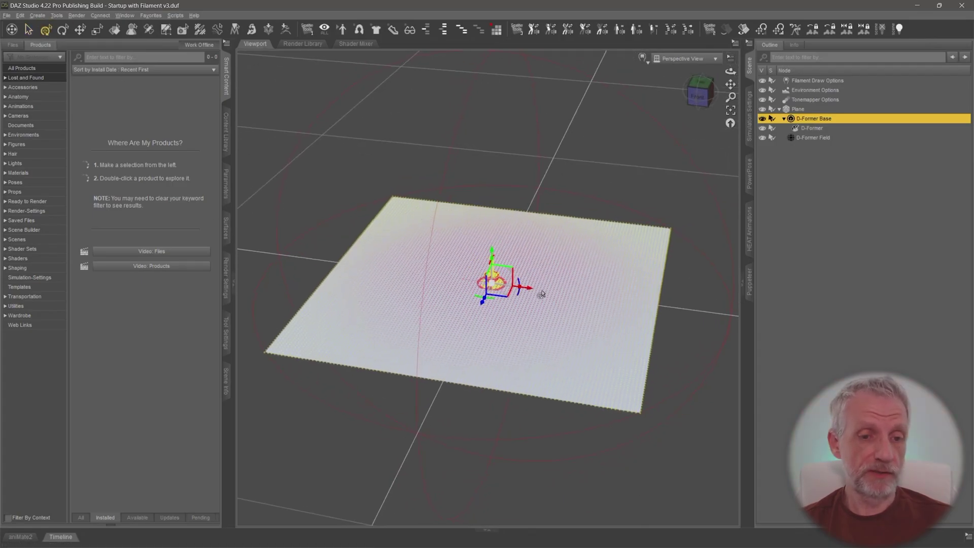
{"action": "mouse_move", "coordinate": [530, 293]}
{"action": "left_mouse_down"}
{"action": "mouse_move", "coordinate": [450, 292]}
{"action": "mouse_move", "coordinate": [564, 295]}
{"action": "mouse_move", "coordinate": [471, 283]}
{"action": "mouse_move", "coordinate": [531, 290]}
{"action": "left_mouse_up"}
{"action": "middle_click_drag", "start_coordinate": [541, 295], "coordinate": [561, 281]}
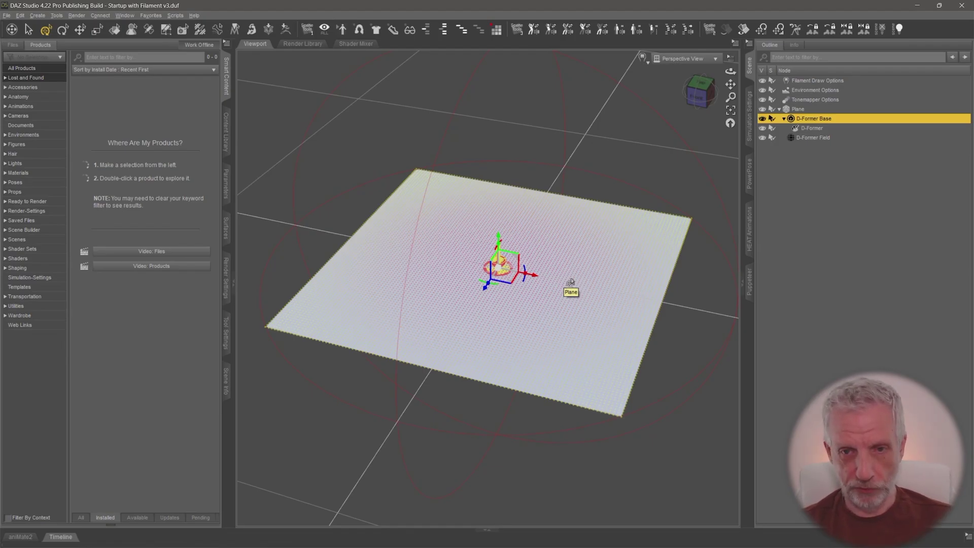
{"action": "key", "text": "ctrl+z"}
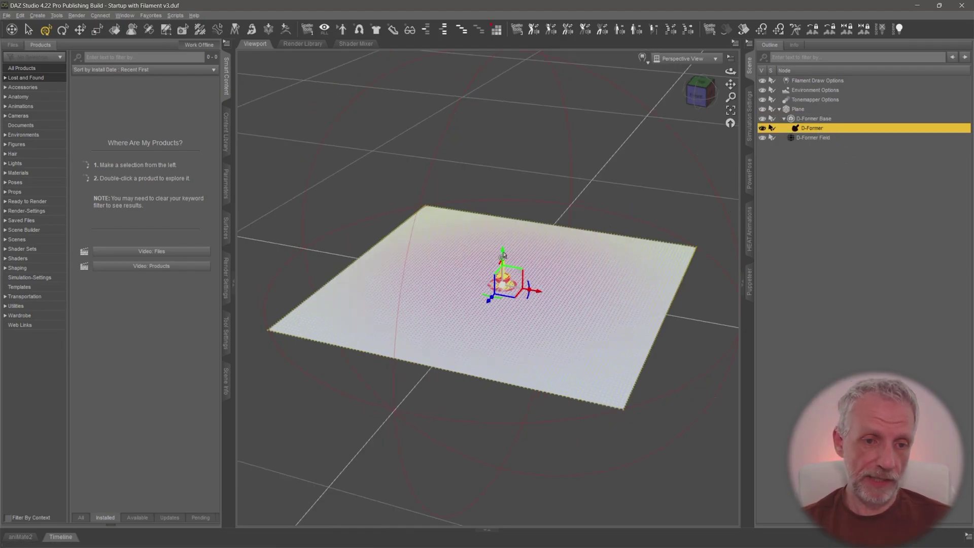
Raise the D-Former along the Y axis to bulge the plane into a hill, and undo the move
{"action": "left_click_drag", "start_coordinate": [503, 254], "coordinate": [496, 151]}
{"action": "scroll", "coordinate": [496, 152], "scroll_direction": "down", "scroll_amount": 2}
{"action": "middle_click_drag", "start_coordinate": [497, 180], "coordinate": [482, 165]}
{"action": "left_click_drag", "start_coordinate": [599, 160], "coordinate": [606, 161], "text": "alt"}
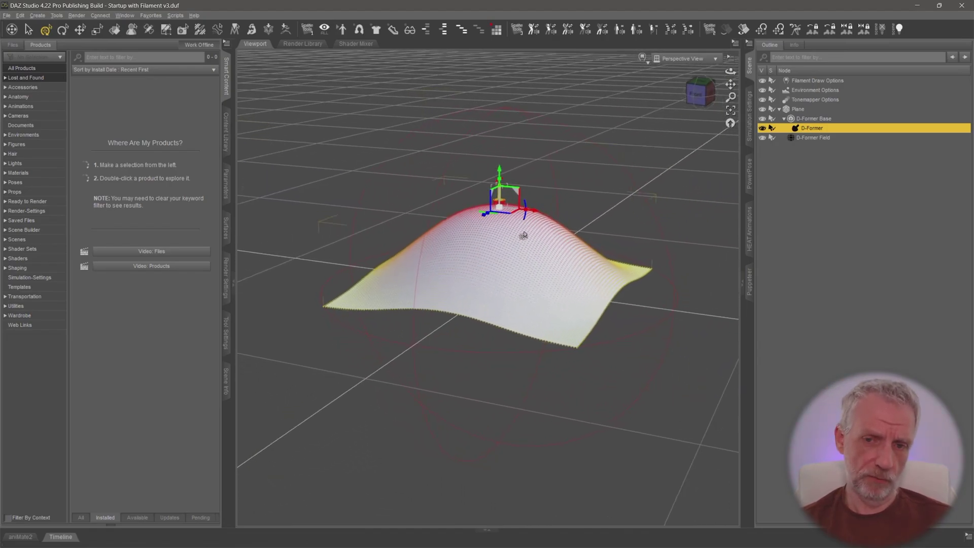
{"action": "key", "text": "ctrl+z"}
Raise the D-Former Field along the Y axis so that its sphere only partly overlaps the plane
{"action": "left_click", "coordinate": [818, 139]}
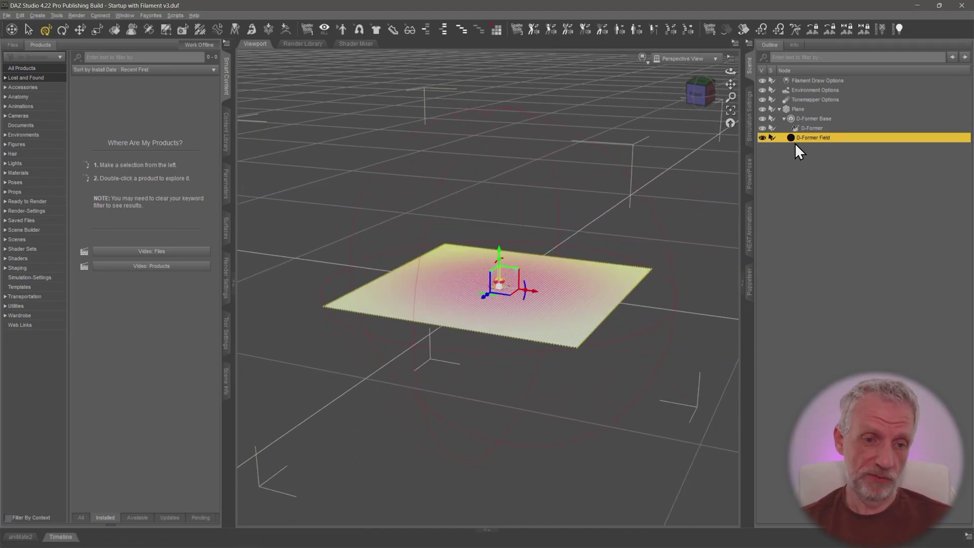
{"action": "left_click_drag", "start_coordinate": [538, 277], "coordinate": [565, 275], "text": "alt"}
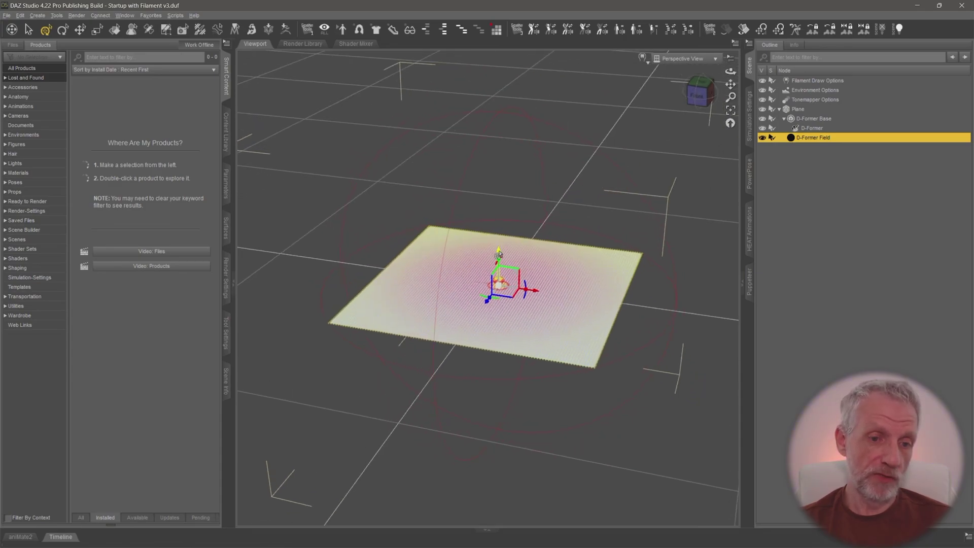
{"action": "left_click_drag", "start_coordinate": [499, 254], "coordinate": [375, 88]}
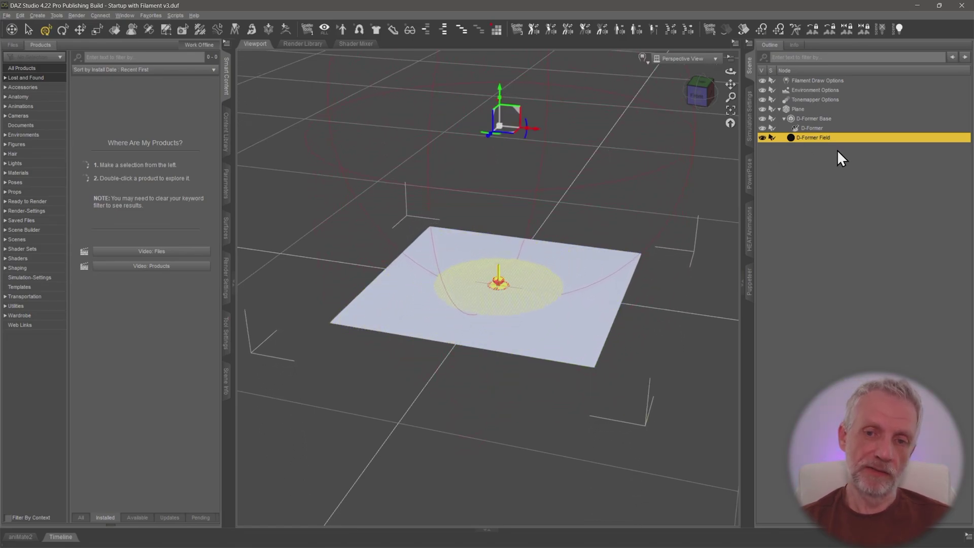
Move the D-Former far up and back down along the Y axis to test the raised field's influence
{"action": "left_click", "coordinate": [815, 128]}
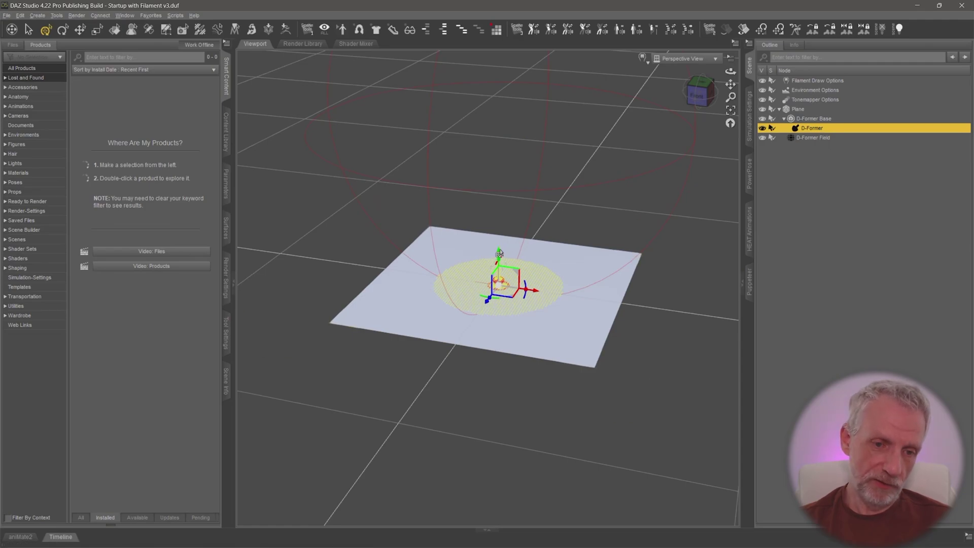
{"action": "left_click_drag", "start_coordinate": [499, 253], "coordinate": [477, 61]}
{"action": "middle_click_drag", "start_coordinate": [496, 248], "coordinate": [515, 211]}
{"action": "scroll", "coordinate": [510, 230], "scroll_direction": "down", "scroll_amount": 3}
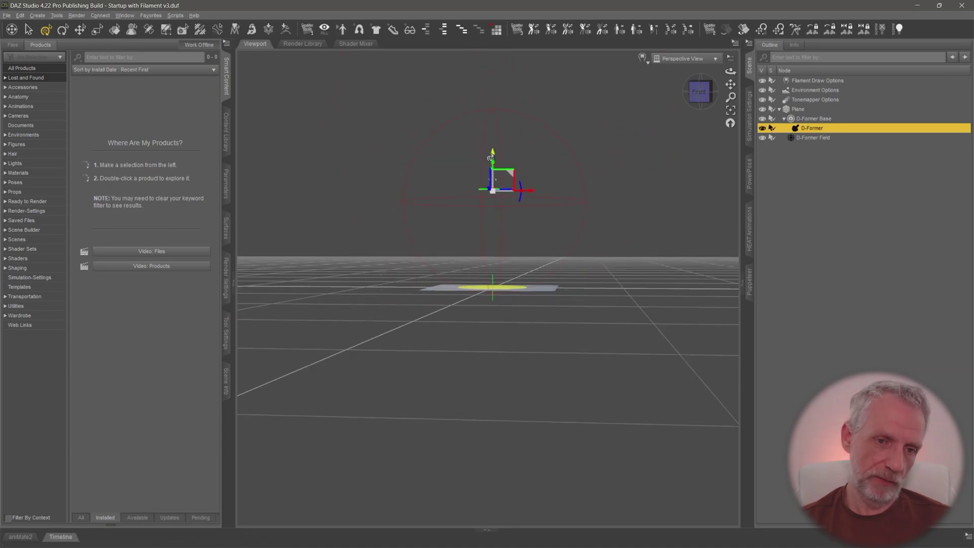
{"action": "left_click_drag", "start_coordinate": [492, 156], "coordinate": [483, 65]}
{"action": "middle_click_drag", "start_coordinate": [483, 65], "coordinate": [460, 142]}
{"action": "left_click_drag", "start_coordinate": [472, 169], "coordinate": [530, 146], "text": "alt"}
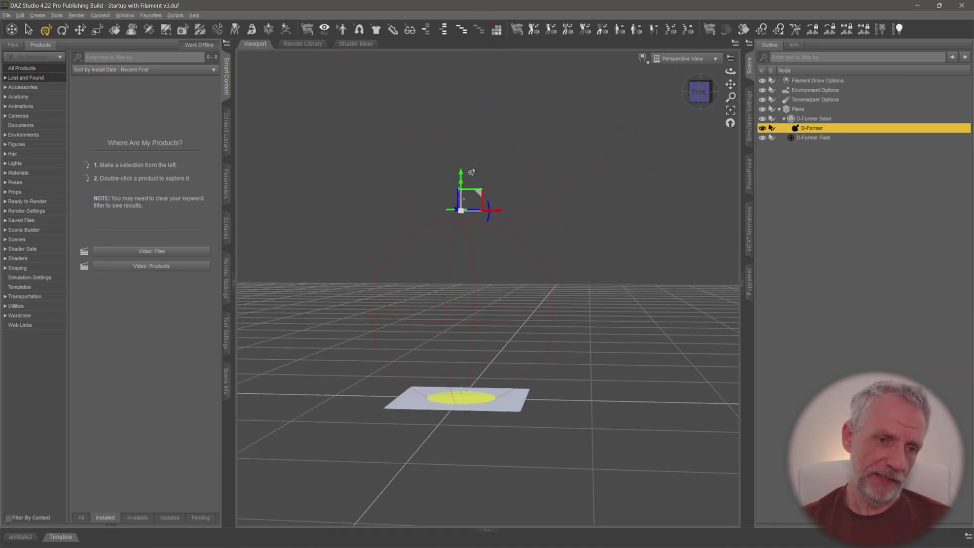
{"action": "left_click_drag", "start_coordinate": [459, 176], "coordinate": [441, 294]}
Undo the test moves of the D-Former and the D-Former Field
{"action": "key", "text": "ctrl+z"}
{"action": "key", "text": "ctrl+z"}
{"action": "key", "text": "ctrl+z"}
{"action": "left_click_drag", "start_coordinate": [498, 195], "coordinate": [549, 232], "text": "alt"}
{"action": "key", "text": "ctrl+z"}
{"action": "scroll", "coordinate": [549, 231], "scroll_direction": "down", "scroll_amount": 1}
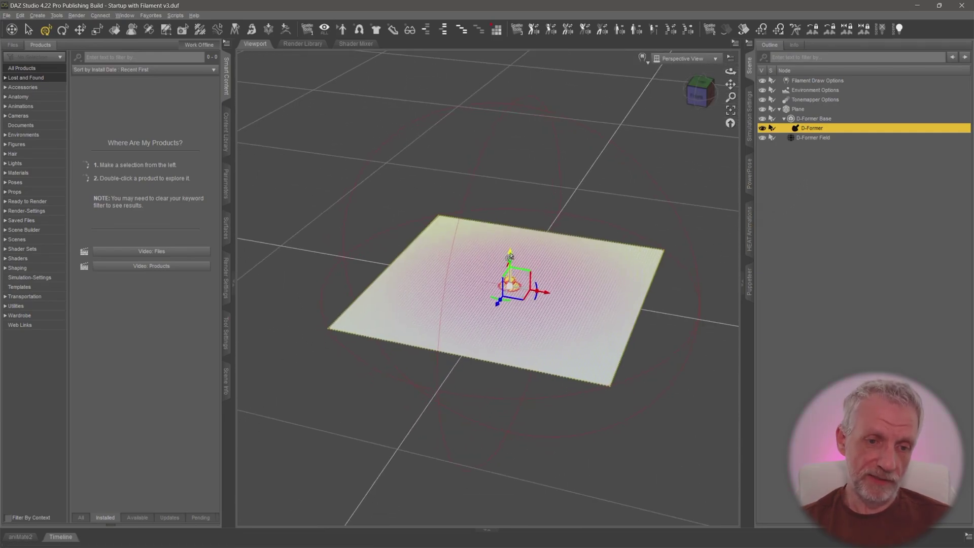
Try deforming the plane by moving the D-Former with its Y-axis handle
{"action": "left_click_drag", "start_coordinate": [510, 257], "coordinate": [483, 264]}
{"action": "middle_click_drag", "start_coordinate": [526, 257], "coordinate": [527, 223]}
{"action": "middle_click_drag", "start_coordinate": [543, 319], "coordinate": [542, 278]}
{"action": "left_click_drag", "start_coordinate": [542, 278], "coordinate": [563, 305], "text": "alt"}
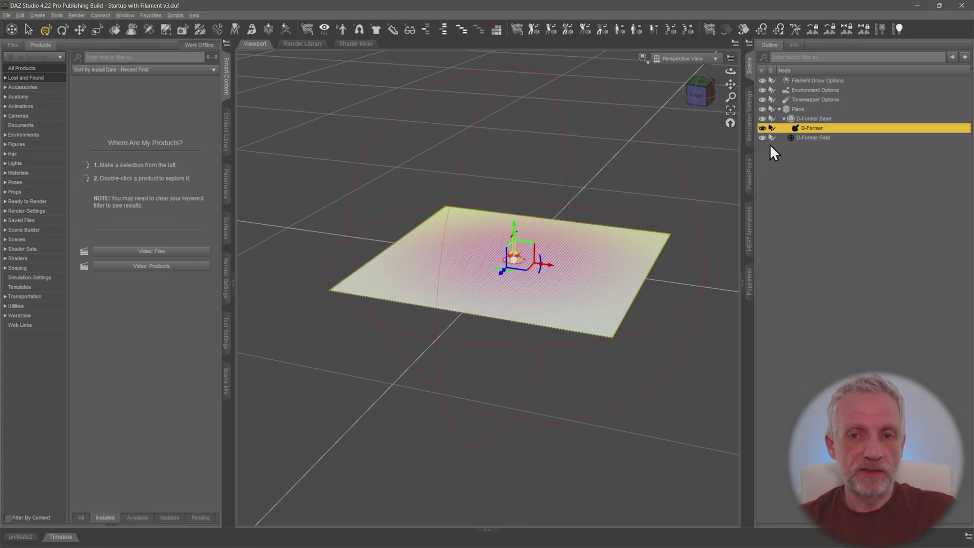
Select the plane and set the animation's total length to 91 frames in the Timeline
{"action": "left_click", "coordinate": [806, 107]}
{"action": "middle_click_drag", "start_coordinate": [520, 310], "coordinate": [516, 280]}
{"action": "left_click", "coordinate": [60, 537]}
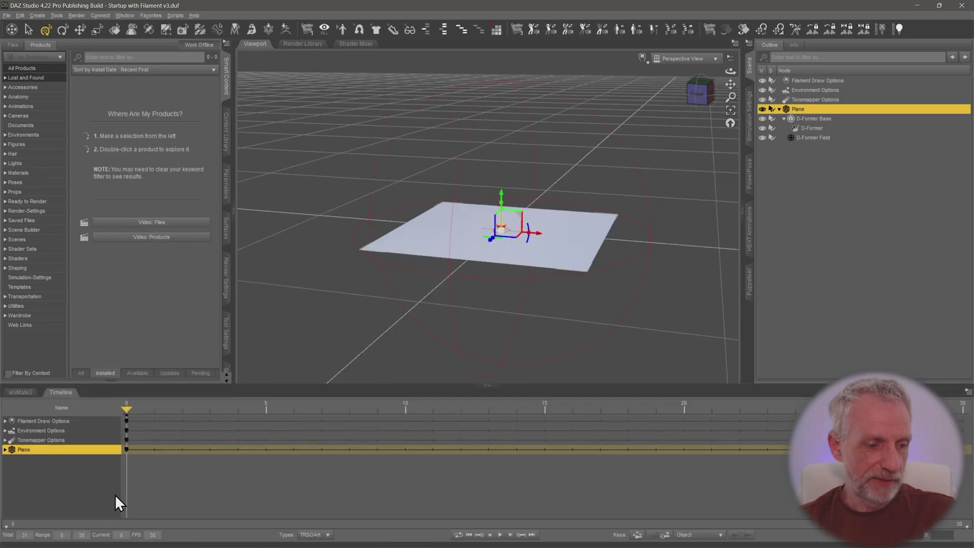
{"action": "left_click_drag", "start_coordinate": [30, 535], "coordinate": [18, 536]}
{"action": "type", "text": "91"}
{"action": "key", "text": "Return"}
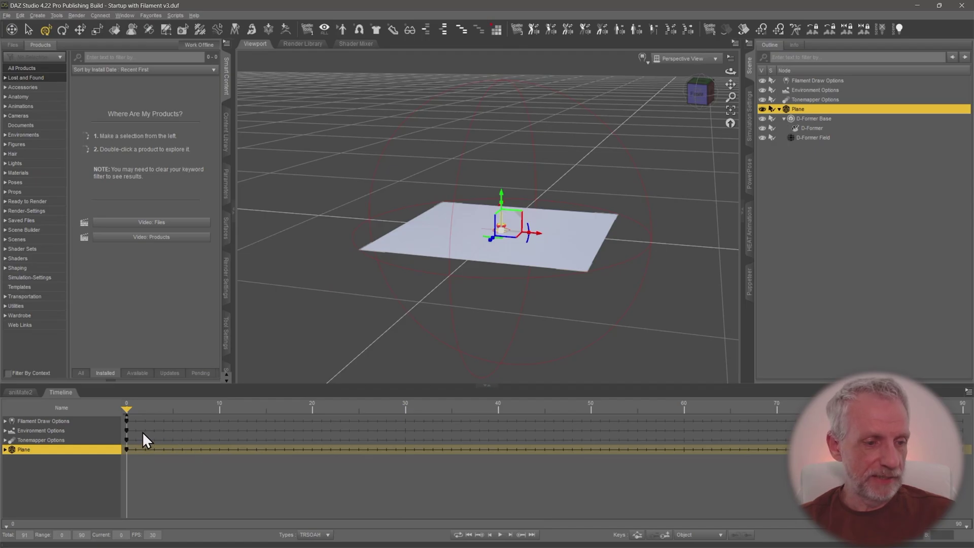
Keyframe the plane raised above the grid at frame 10 and lowered to a Y Translate of about -86 at frame 20
{"action": "left_click_drag", "start_coordinate": [127, 407], "coordinate": [218, 406]}
{"action": "scroll", "coordinate": [352, 325], "scroll_direction": "down", "scroll_amount": 3}
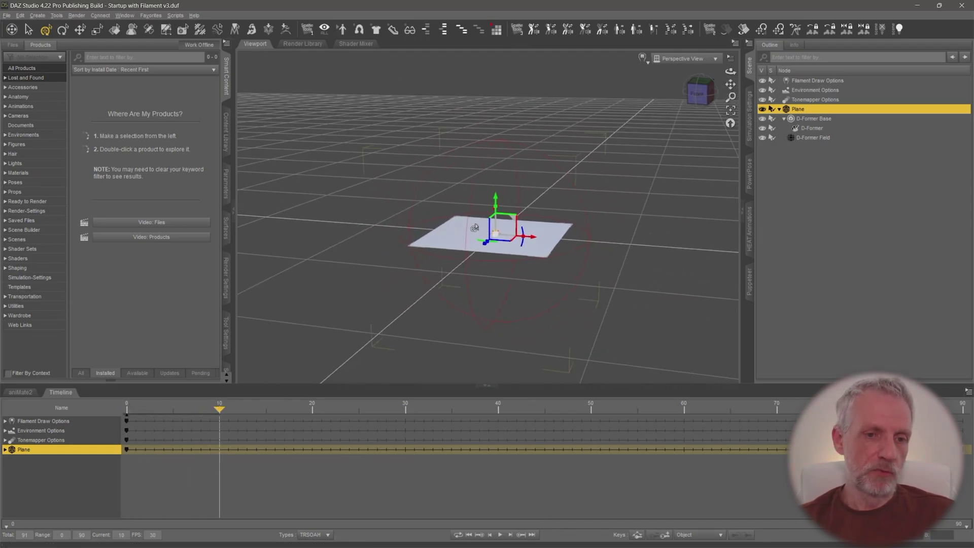
{"action": "left_click_drag", "start_coordinate": [495, 202], "coordinate": [495, 104]}
{"action": "left_click_drag", "start_coordinate": [222, 406], "coordinate": [312, 406]}
{"action": "left_click_drag", "start_coordinate": [495, 104], "coordinate": [496, 308]}
Set the plane's Y Translate to 0 at frame 30 and play the animation from the start
{"action": "left_click_drag", "start_coordinate": [310, 406], "coordinate": [406, 406]}
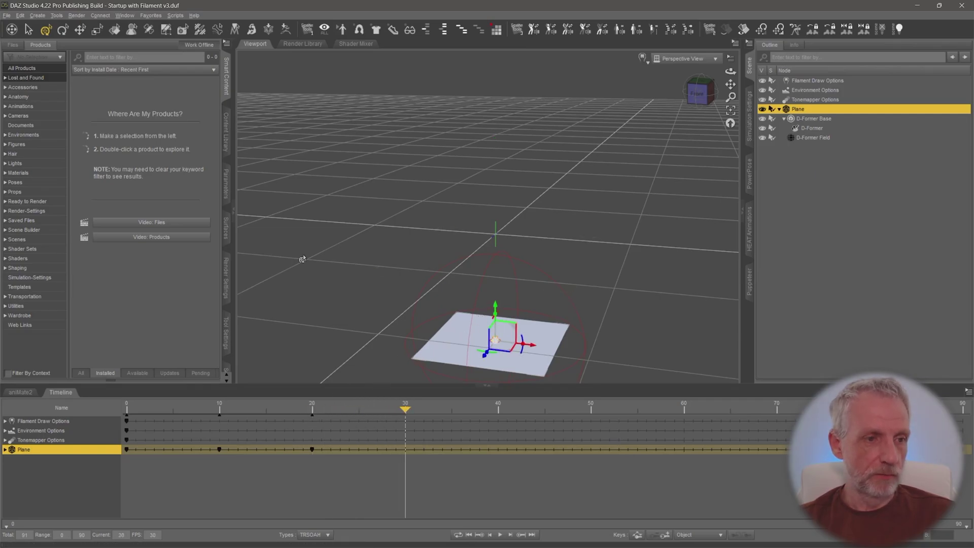
{"action": "left_click", "coordinate": [227, 184]}
{"action": "left_click", "coordinate": [206, 124]}
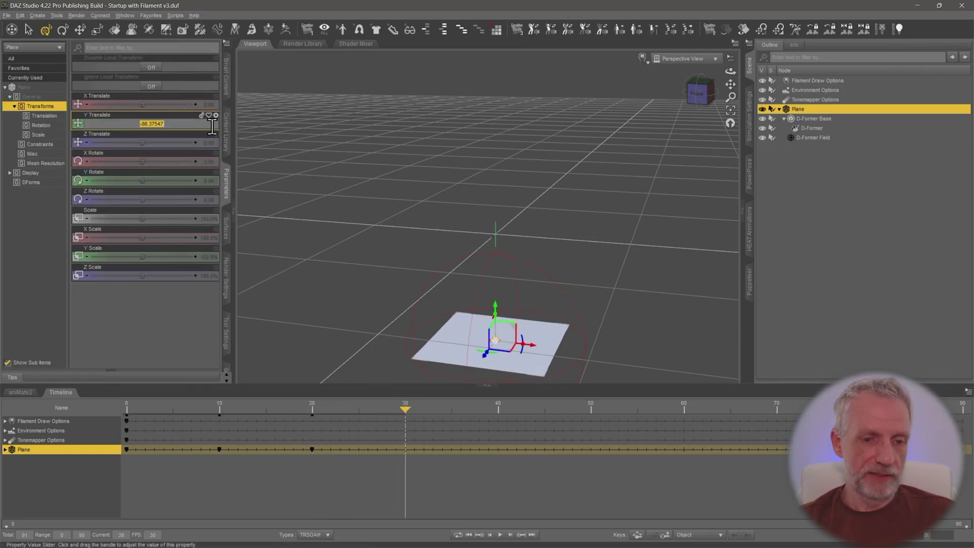
{"action": "type", "text": "0"}
{"action": "key", "text": "Return"}
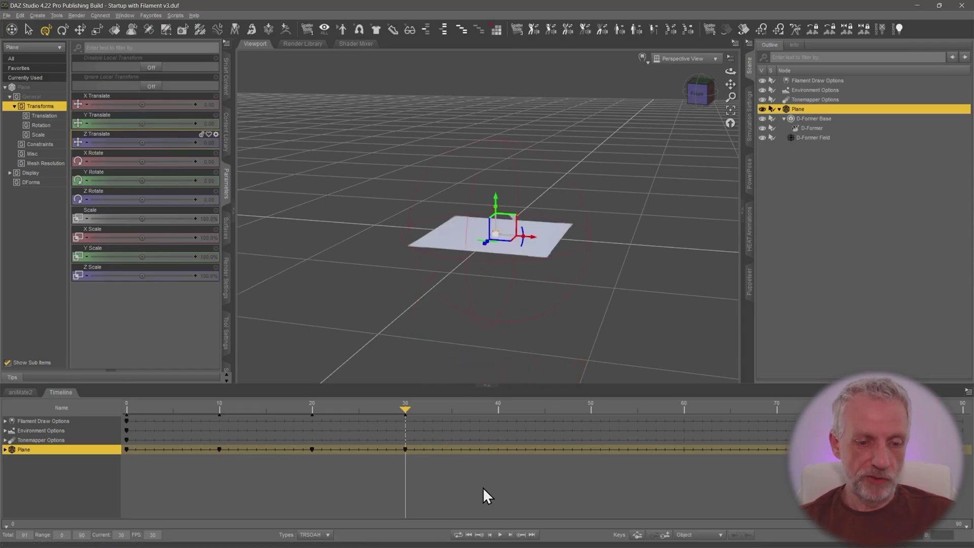
{"action": "left_click", "coordinate": [469, 535]}
{"action": "left_click", "coordinate": [500, 535]}
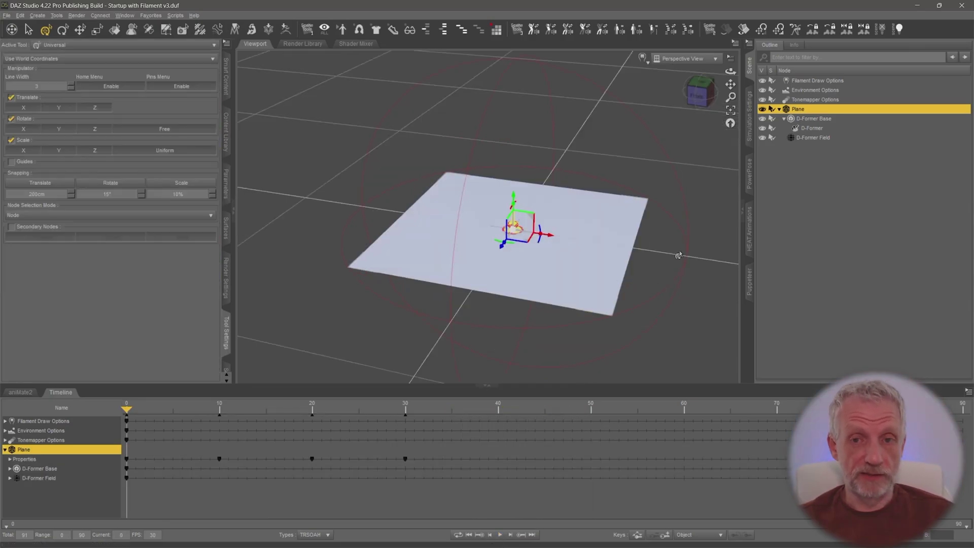
Move the D-Former Base along the X axis from the plane's centre to its left edge
{"action": "left_click", "coordinate": [815, 118]}
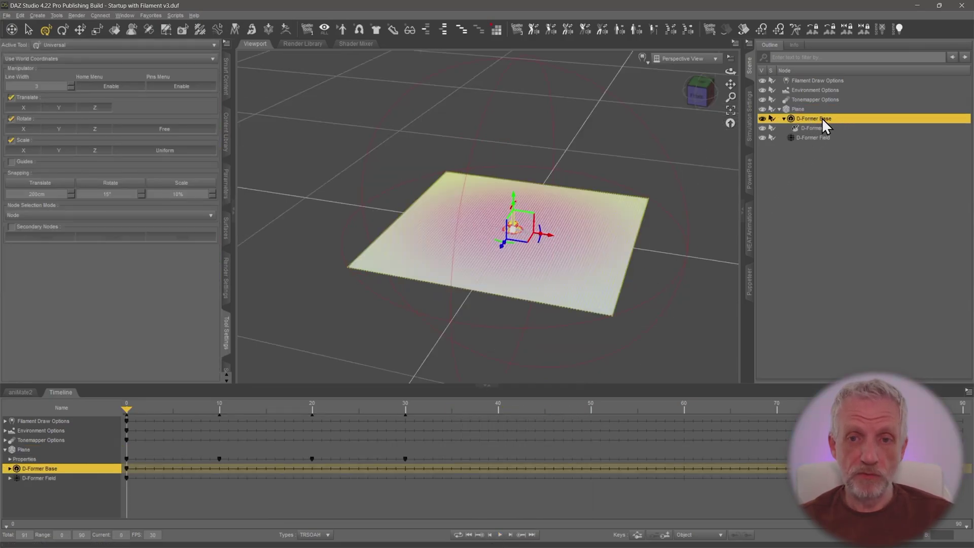
{"action": "left_click_drag", "start_coordinate": [570, 265], "coordinate": [598, 286], "text": "ctrl+alt"}
{"action": "left_click_drag", "start_coordinate": [532, 220], "coordinate": [465, 219]}
{"action": "scroll", "coordinate": [471, 224], "scroll_direction": "up", "scroll_amount": 3}
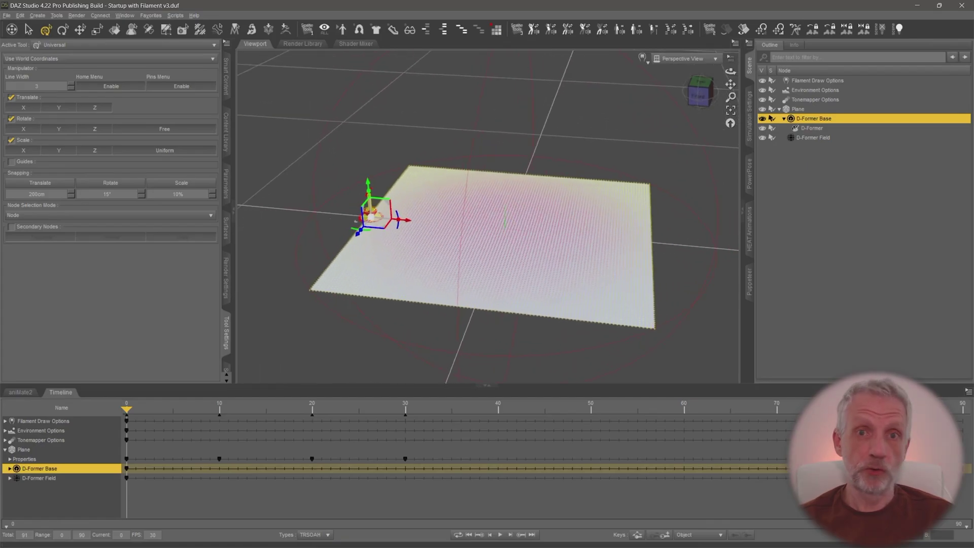
Inspect the D-Former's centre and end points in the Joint Editor, and return to the Universal tool
{"action": "left_click", "coordinate": [818, 129]}
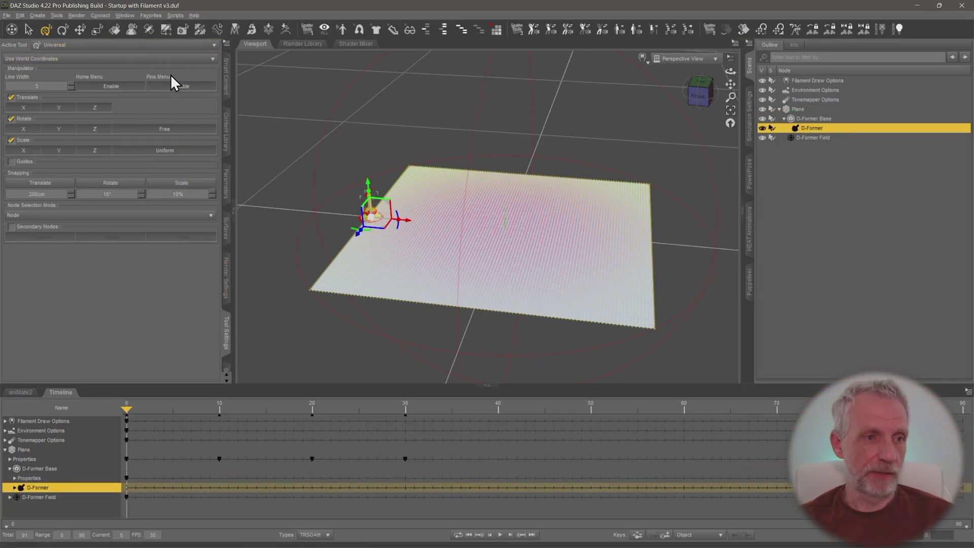
{"action": "left_click", "coordinate": [149, 31]}
{"action": "scroll", "coordinate": [300, 177], "scroll_direction": "up", "scroll_amount": 4}
{"action": "scroll", "coordinate": [312, 198], "scroll_direction": "down", "scroll_amount": 2}
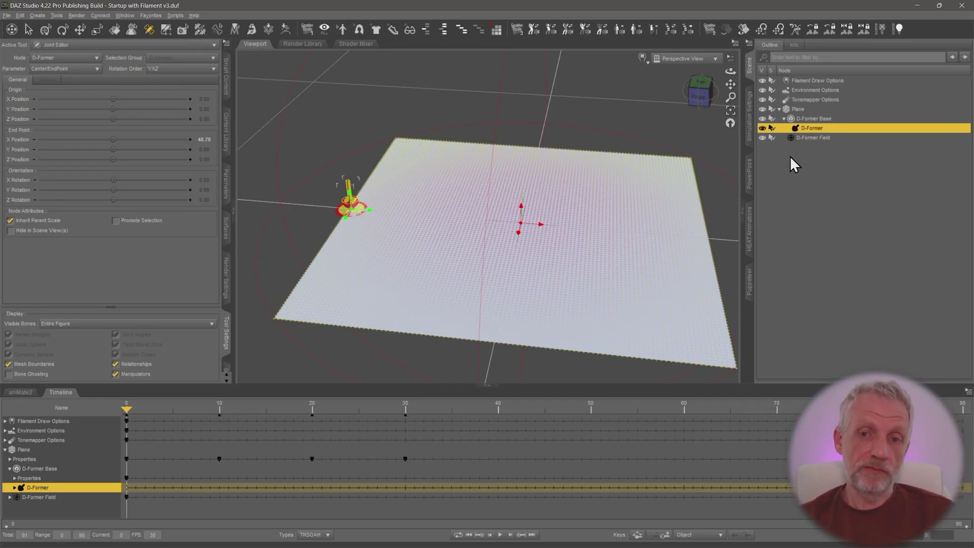
{"action": "left_click", "coordinate": [45, 29]}
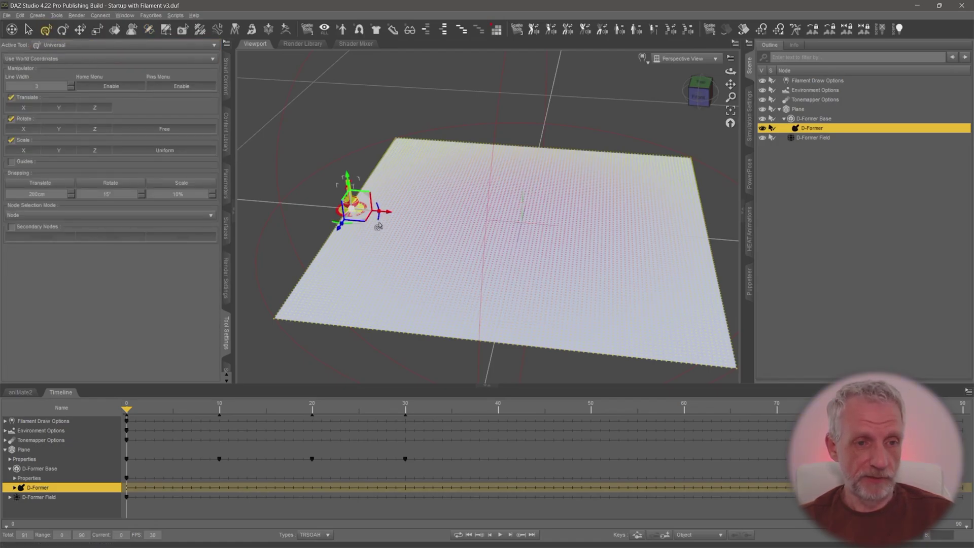
{"action": "mouse_move", "coordinate": [378, 223]}
{"action": "left_mouse_down"}
{"action": "mouse_move", "coordinate": [386, 234]}
{"action": "mouse_move", "coordinate": [378, 216]}
{"action": "mouse_move", "coordinate": [391, 223]}
{"action": "left_mouse_up"}
{"action": "scroll", "coordinate": [396, 287], "scroll_direction": "down", "scroll_amount": 2}
{"action": "left_click_drag", "start_coordinate": [396, 288], "coordinate": [412, 264], "text": "ctrl+alt"}
Find the Spring Dynamics for DAZ Studio product among the installed Utilities and open its contents
{"action": "left_click", "coordinate": [225, 77]}
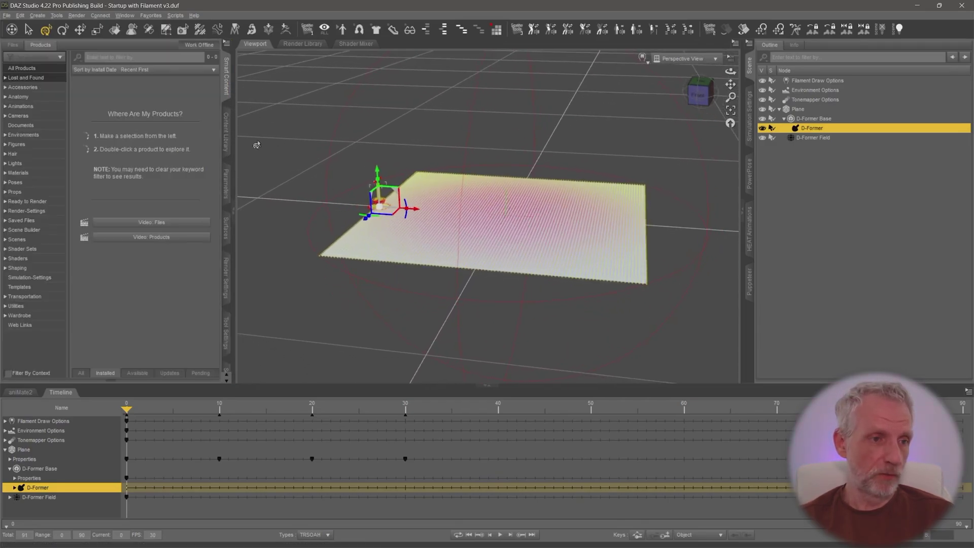
{"action": "left_click", "coordinate": [45, 306]}
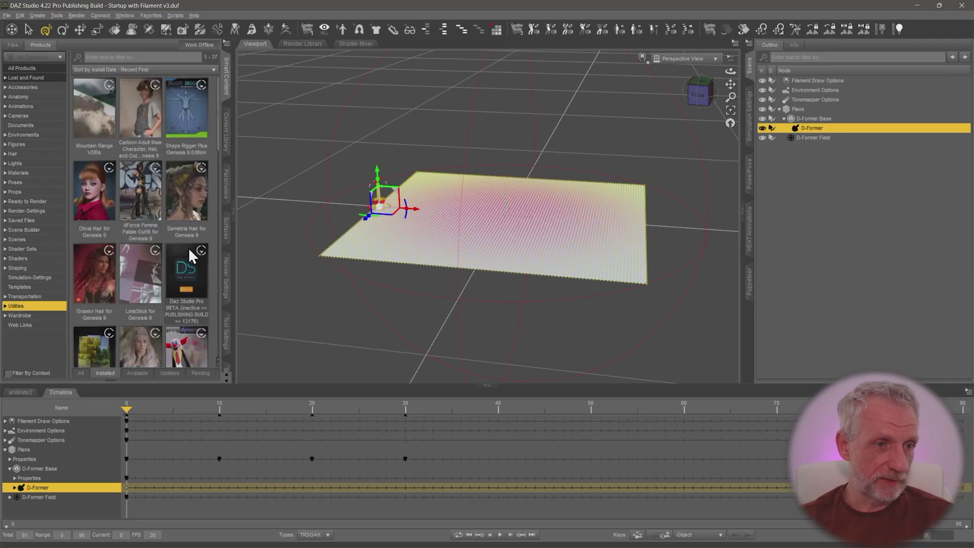
{"action": "scroll", "coordinate": [185, 354], "scroll_direction": "down", "scroll_amount": 1}
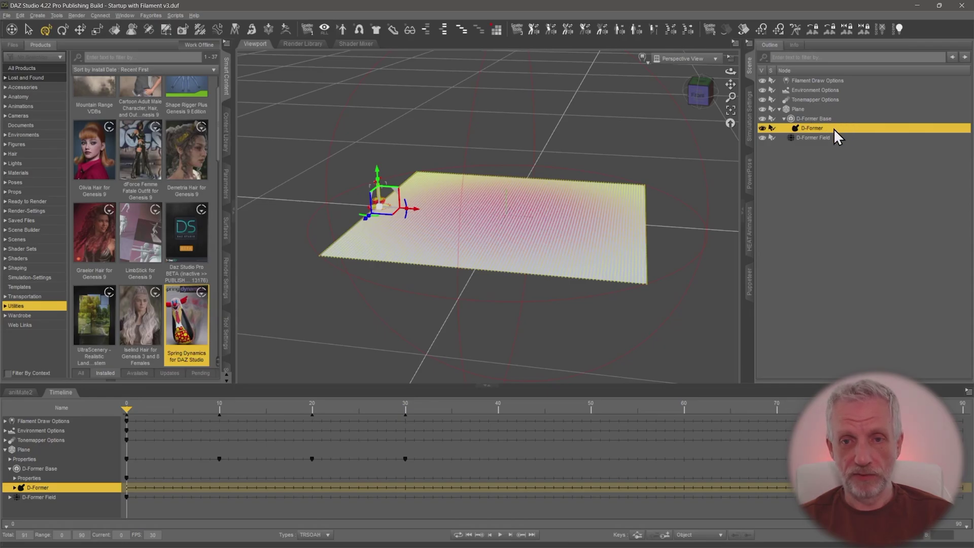
{"action": "double_click", "coordinate": [178, 310]}
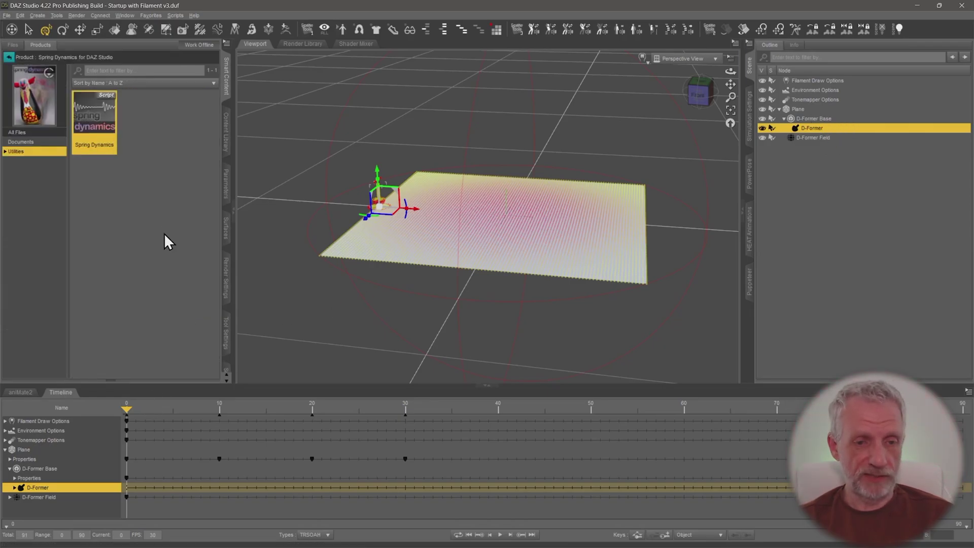
Apply the Spring Dynamics effect to the D-Former over the animation range and play the animation
{"action": "left_click_drag", "start_coordinate": [445, 138], "coordinate": [278, 74]}
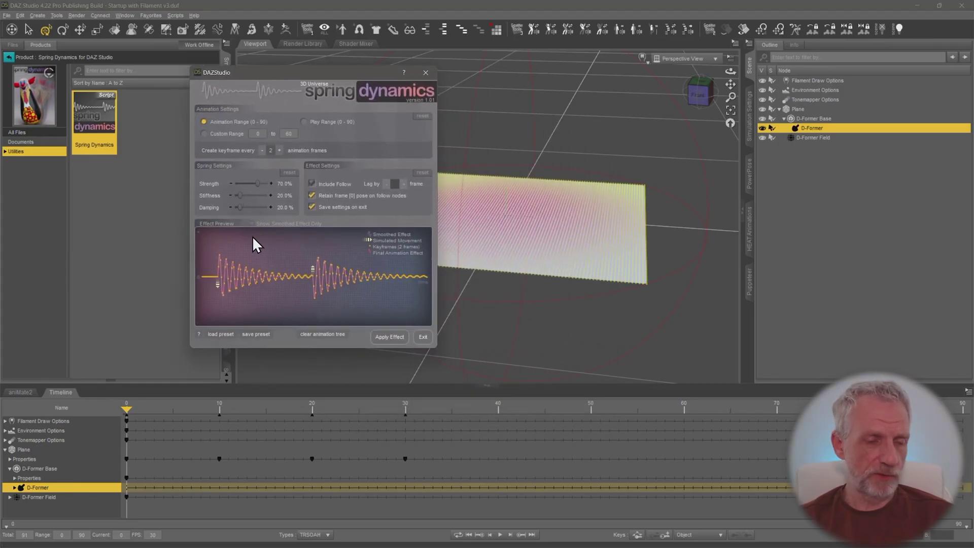
{"action": "left_click", "coordinate": [383, 337]}
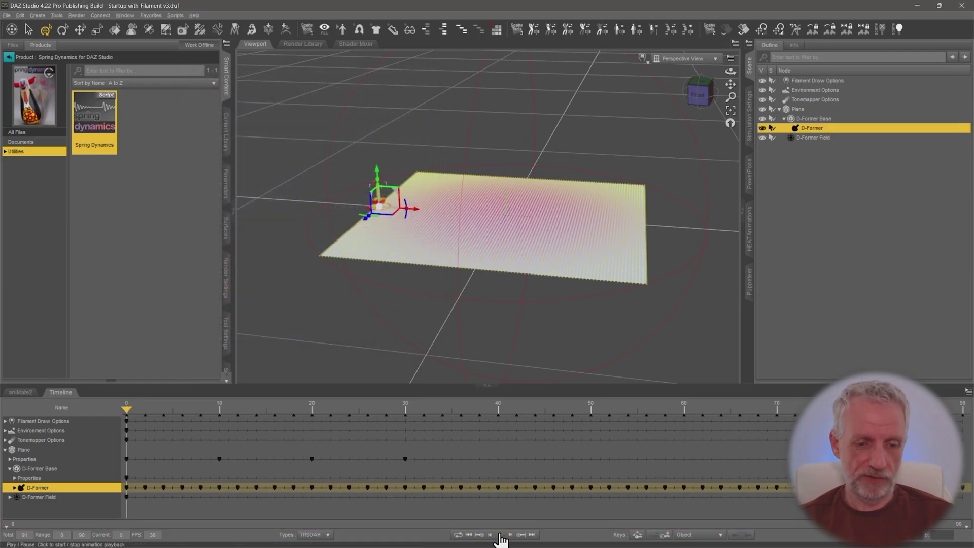
{"action": "left_click", "coordinate": [500, 535]}
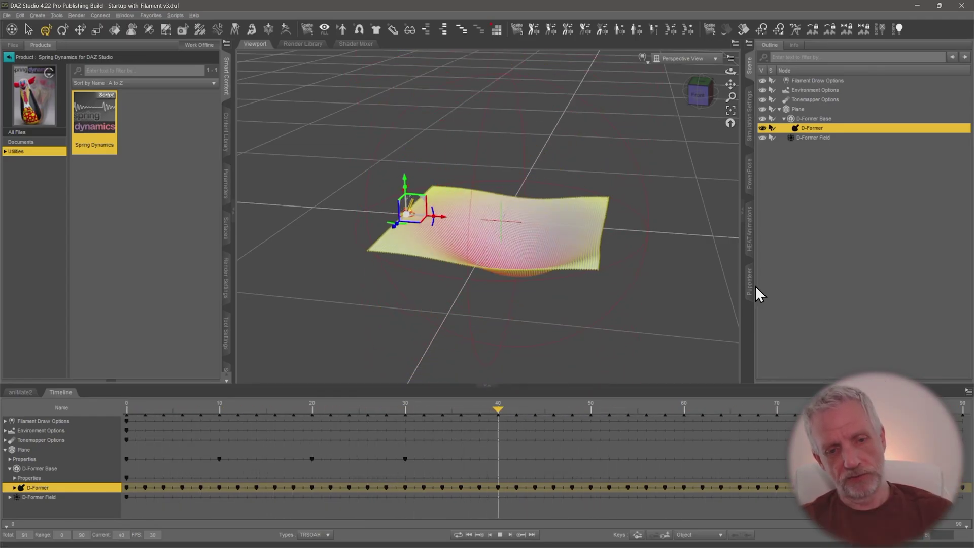
{"action": "left_click", "coordinate": [501, 535]}
{"action": "left_click", "coordinate": [469, 534]}
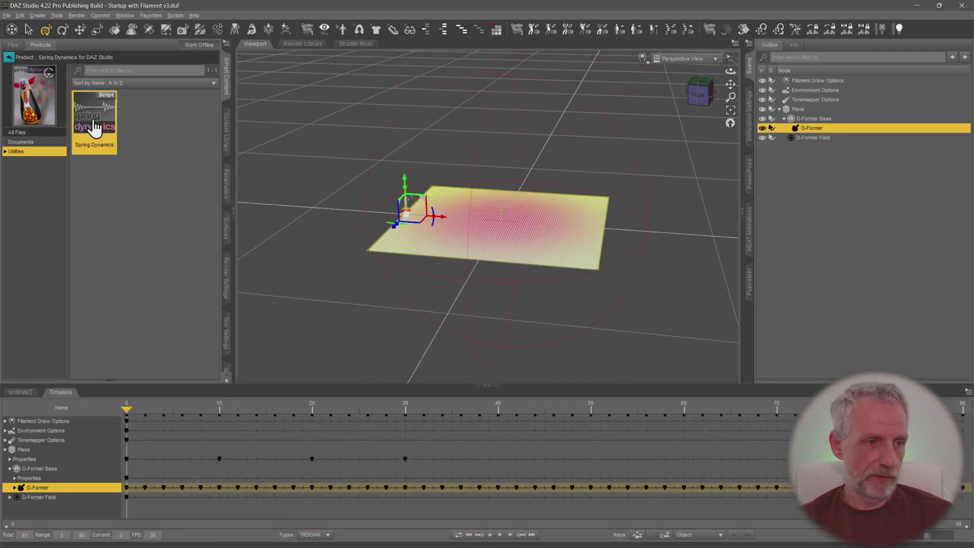
Clear the D-Former's animation tree in Spring Dynamics and apply the effect again with Stiffness at 5%
{"action": "double_click", "coordinate": [94, 128]}
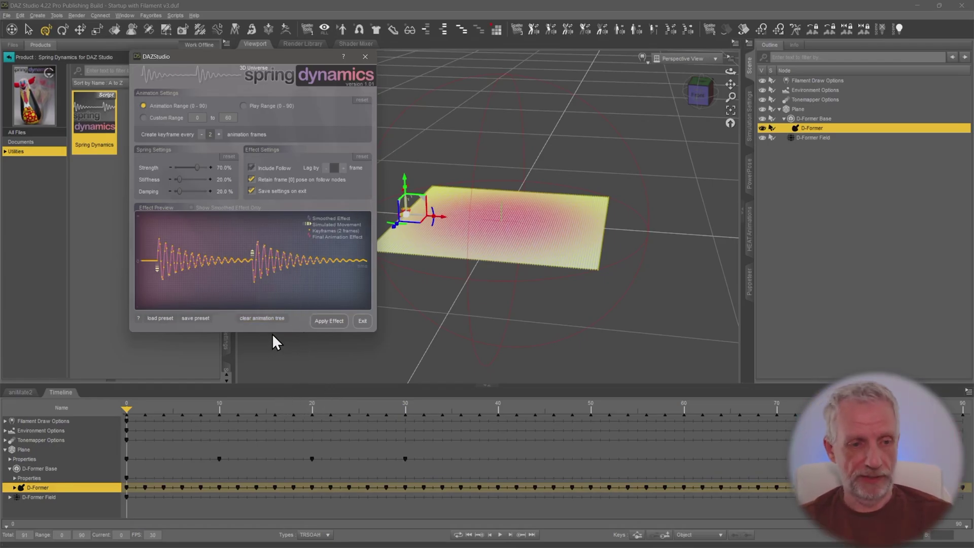
{"action": "left_click", "coordinate": [267, 319]}
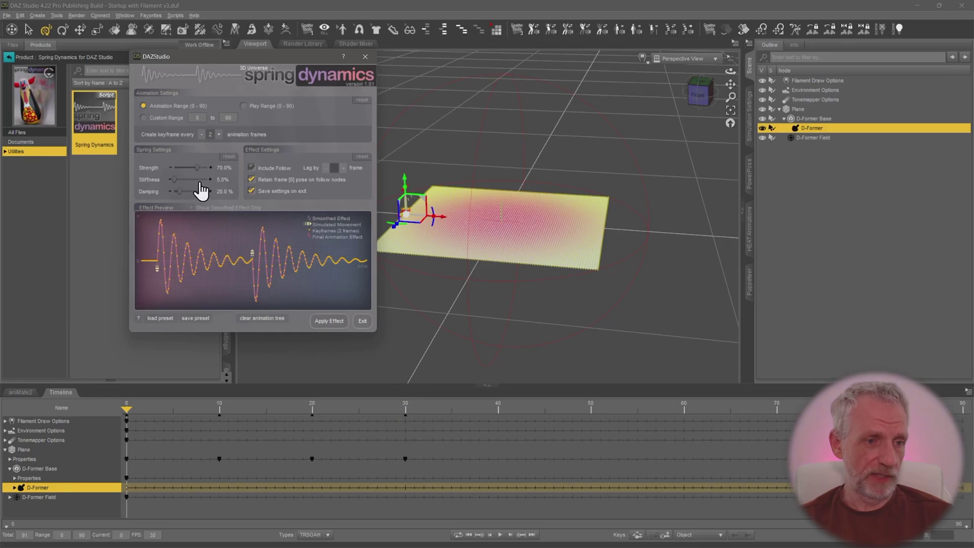
{"action": "left_click", "coordinate": [313, 323]}
{"action": "left_click", "coordinate": [362, 321]}
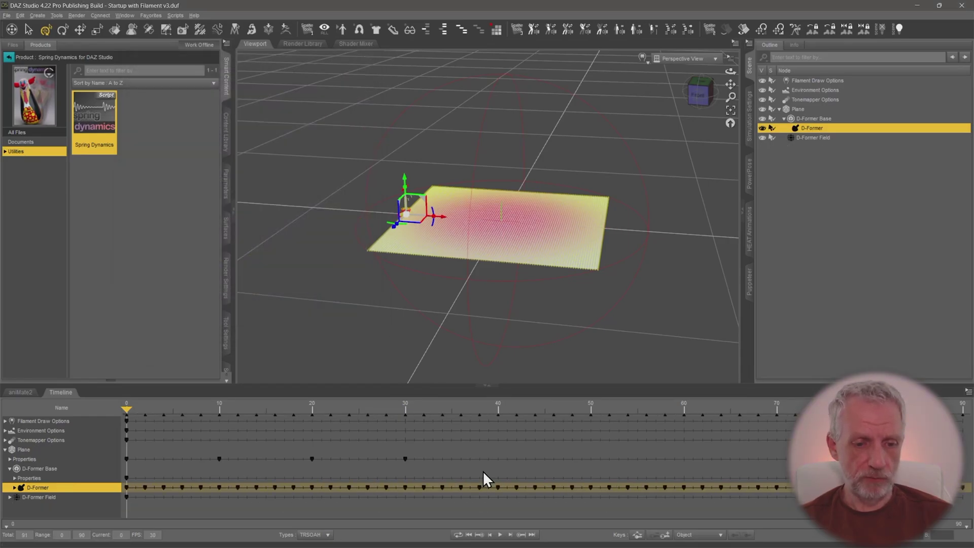
Play the animation with the lower-stiffness spring effect and return the playhead to the first frame
{"action": "left_click", "coordinate": [497, 535]}
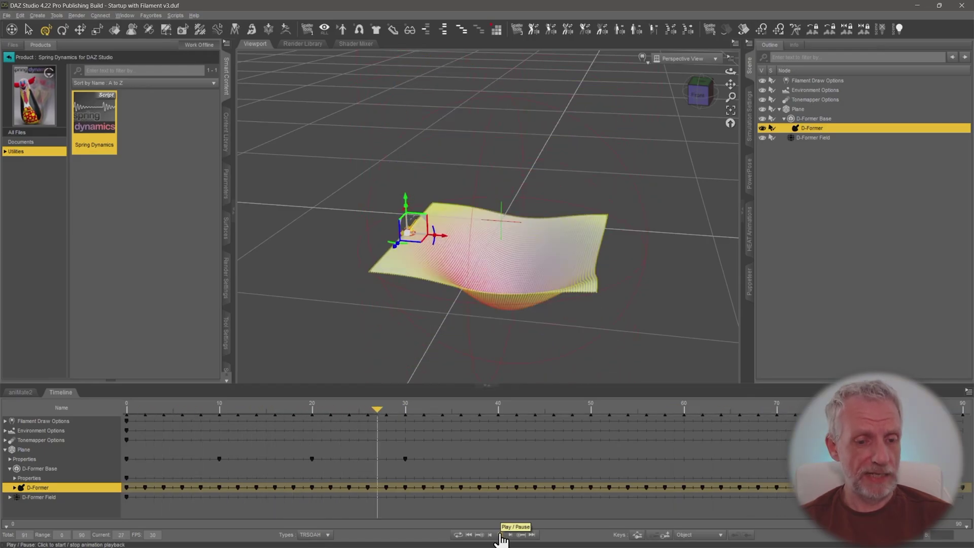
{"action": "left_click", "coordinate": [501, 534]}
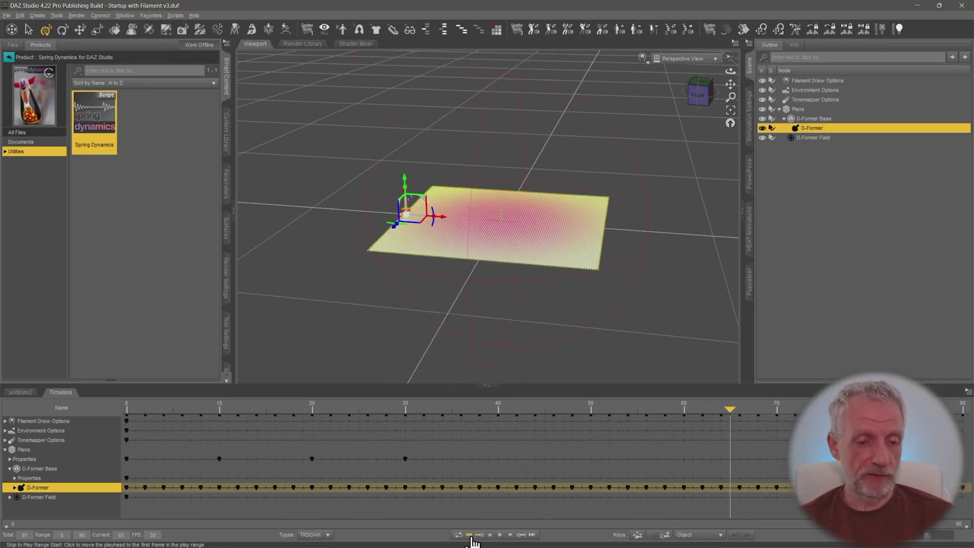
{"action": "left_click", "coordinate": [469, 535]}
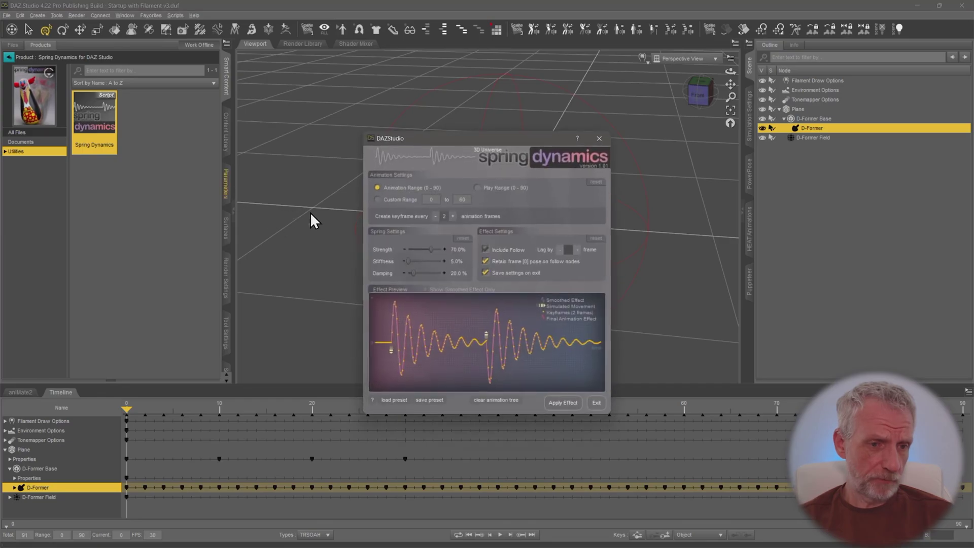
Clear the D-Former's animation tree and apply Spring Dynamics with Strength 100%, Stiffness 20% and Damping 5%
{"action": "left_click_drag", "start_coordinate": [458, 136], "coordinate": [202, 48]}
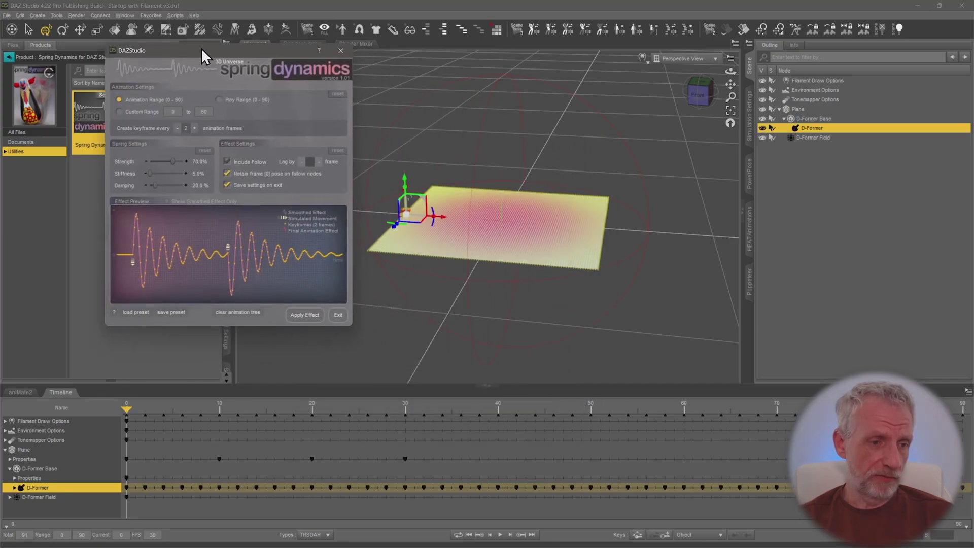
{"action": "left_click", "coordinate": [243, 313]}
{"action": "left_click", "coordinate": [208, 205]}
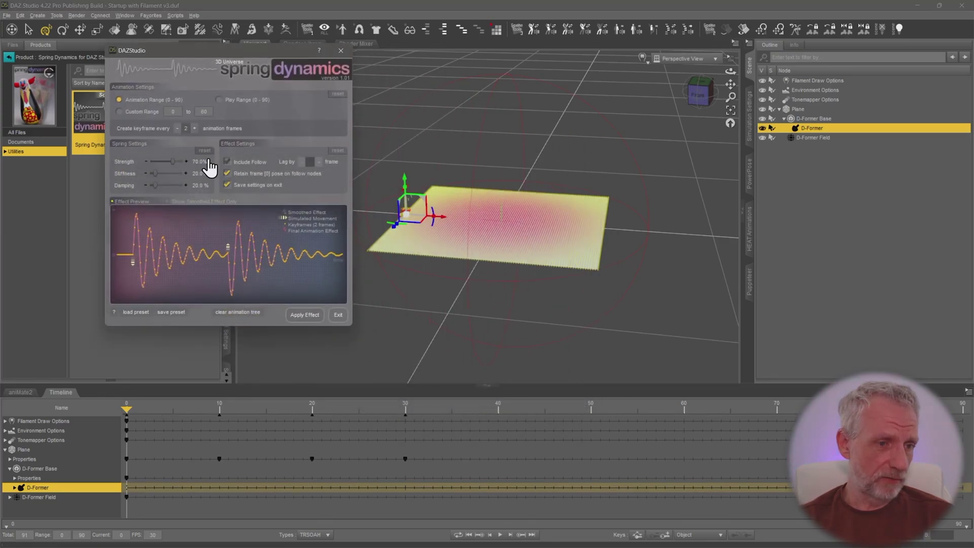
{"action": "left_click_drag", "start_coordinate": [172, 162], "coordinate": [199, 161]}
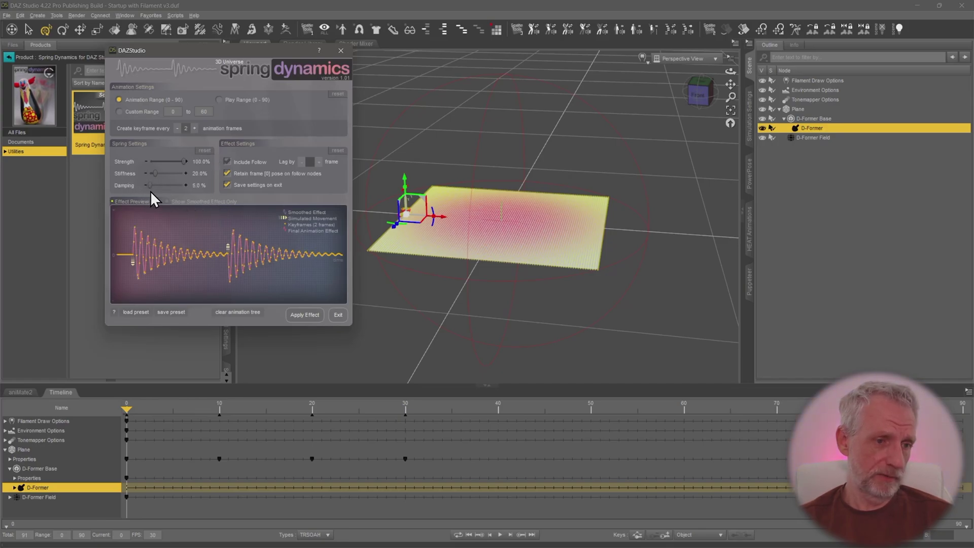
{"action": "left_click_drag", "start_coordinate": [151, 186], "coordinate": [152, 187]}
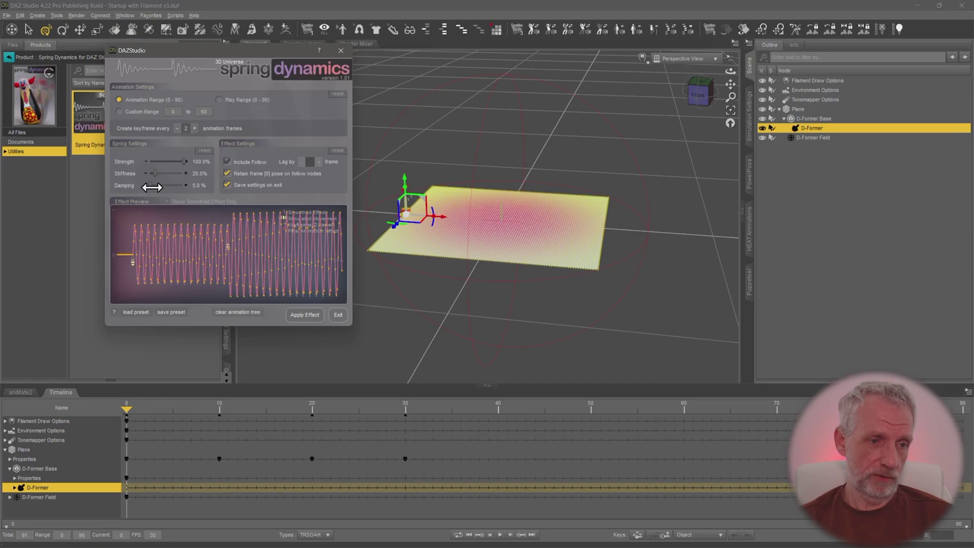
{"action": "left_click", "coordinate": [303, 316]}
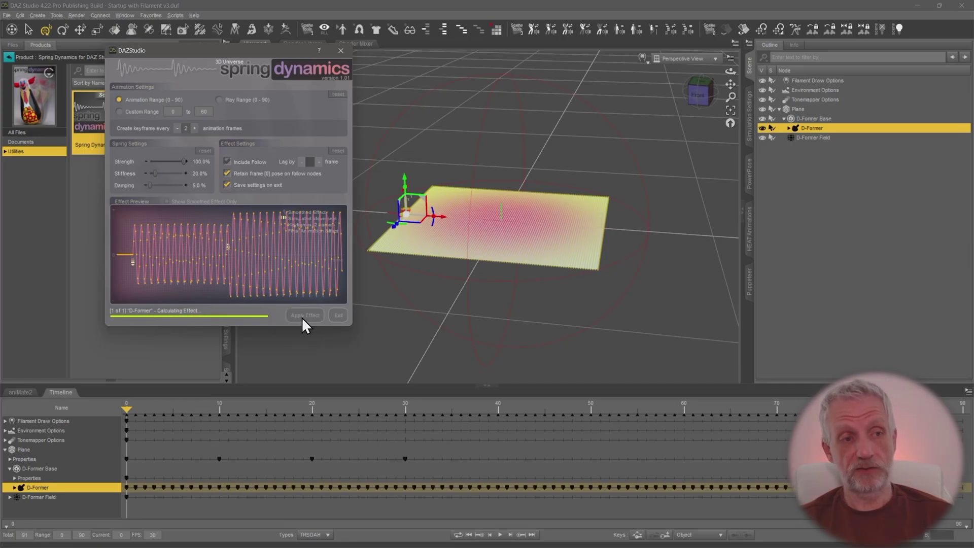
{"action": "left_click", "coordinate": [339, 317]}
Play the animation with the full-strength spring effect, stop it and return the playhead to frame 0
{"action": "left_click", "coordinate": [500, 535]}
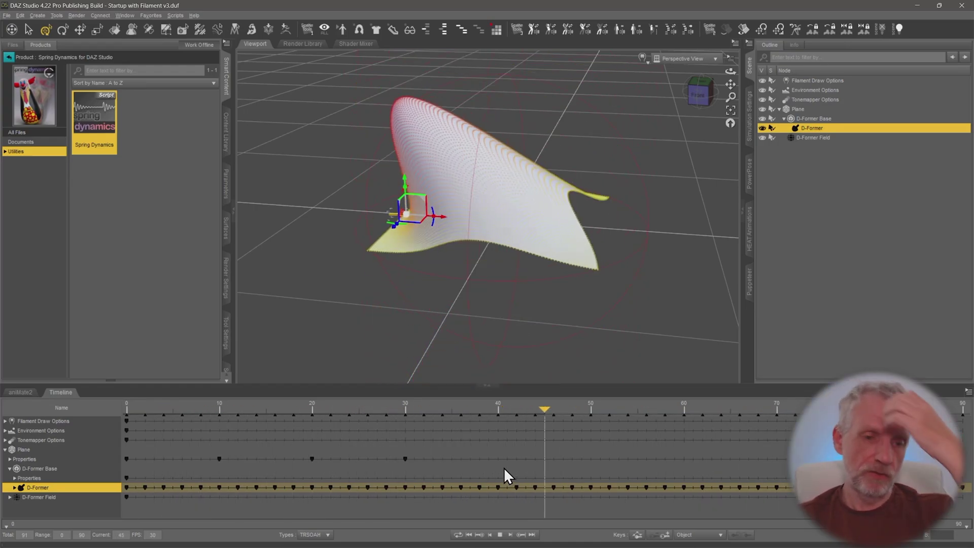
{"action": "left_click", "coordinate": [500, 536]}
{"action": "left_click", "coordinate": [470, 535]}
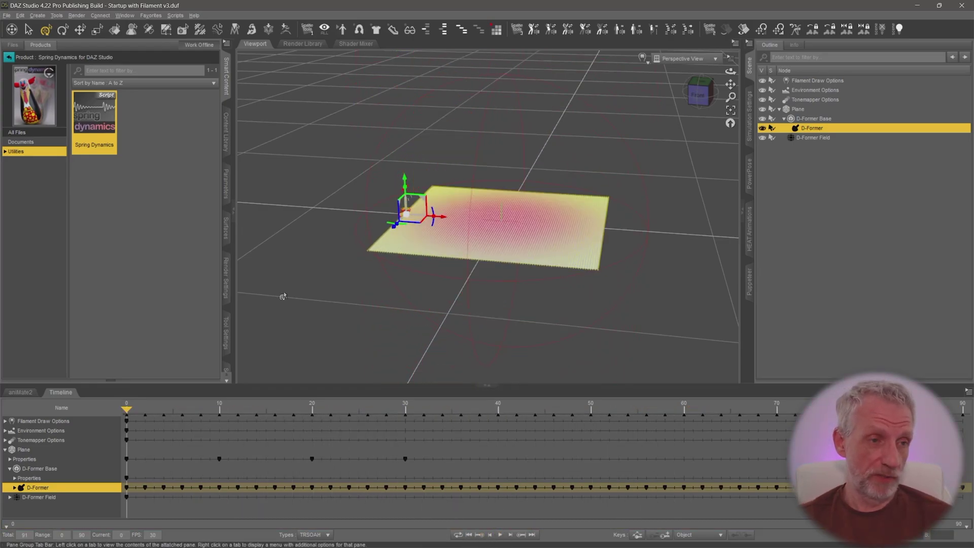
Delete the plane together with its D-Former Base, D-Former and D-Former Field
{"action": "left_click", "coordinate": [806, 109]}
{"action": "left_click", "coordinate": [832, 138], "text": "shift"}
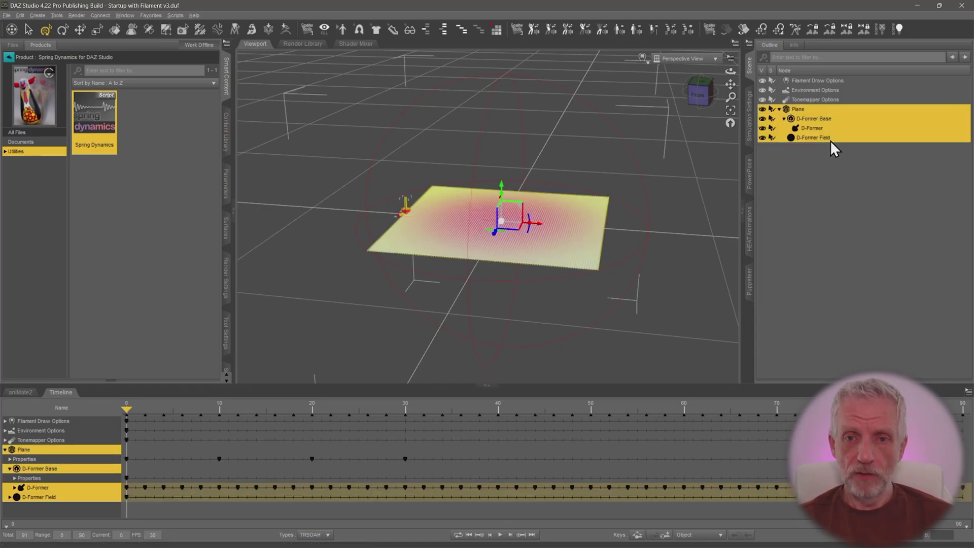
{"action": "key", "text": "Delete"}
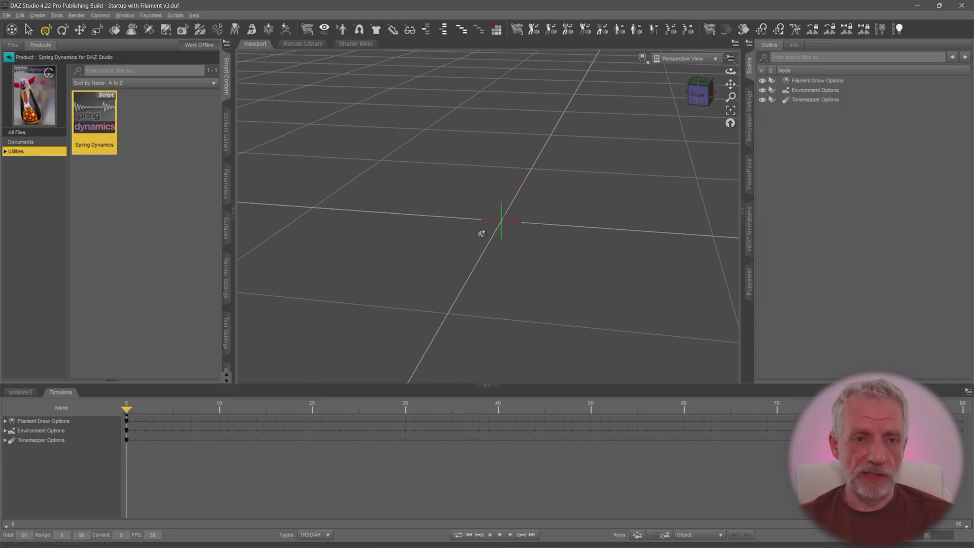
Search the installed products for "toon" and load the ToonRocket prop from Toon Rocket Racer
{"action": "left_click_drag", "start_coordinate": [482, 233], "coordinate": [501, 207]}
{"action": "left_click", "coordinate": [9, 57]}
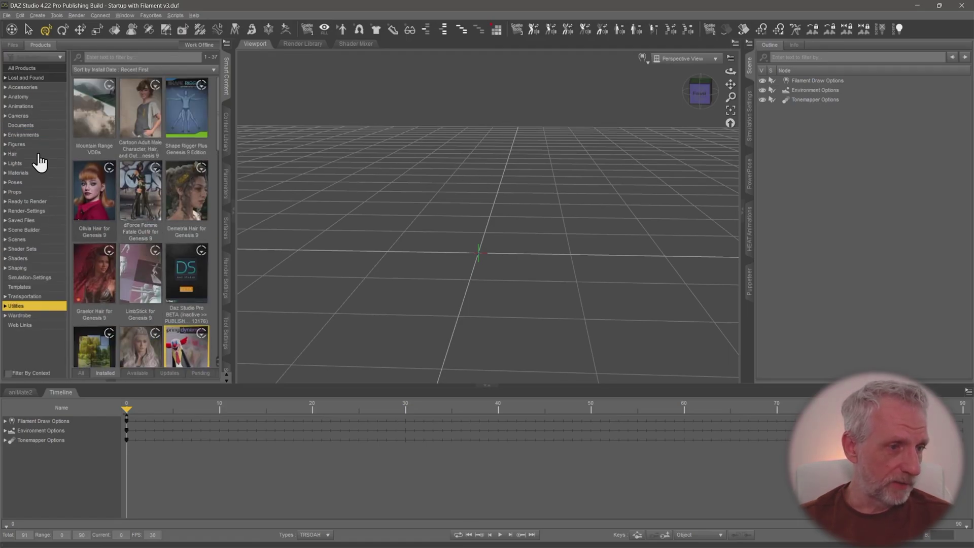
{"action": "left_click", "coordinate": [41, 183]}
{"action": "left_click", "coordinate": [40, 191]}
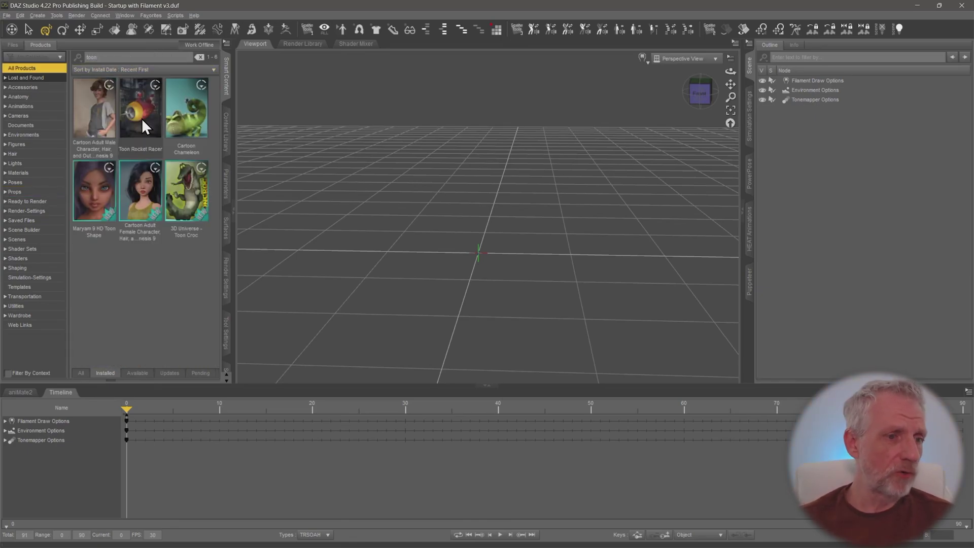
{"action": "mouse_move", "coordinate": [141, 118]}
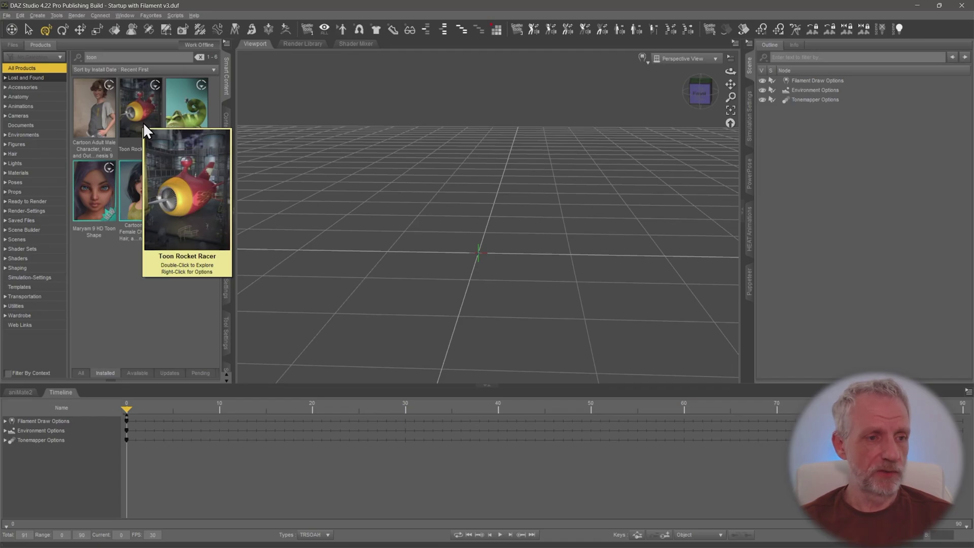
{"action": "double_click", "coordinate": [143, 123]}
{"action": "left_click", "coordinate": [51, 146]}
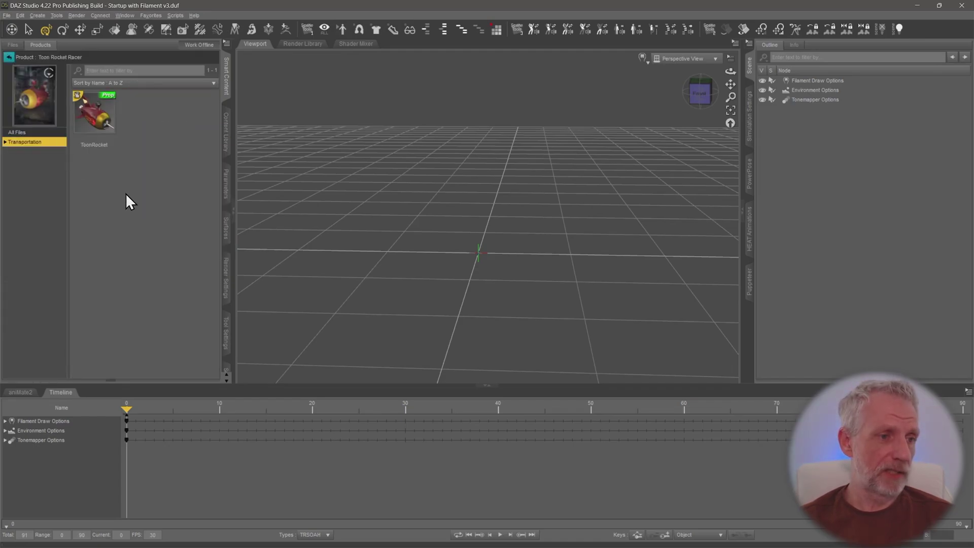
{"action": "double_click", "coordinate": [102, 124]}
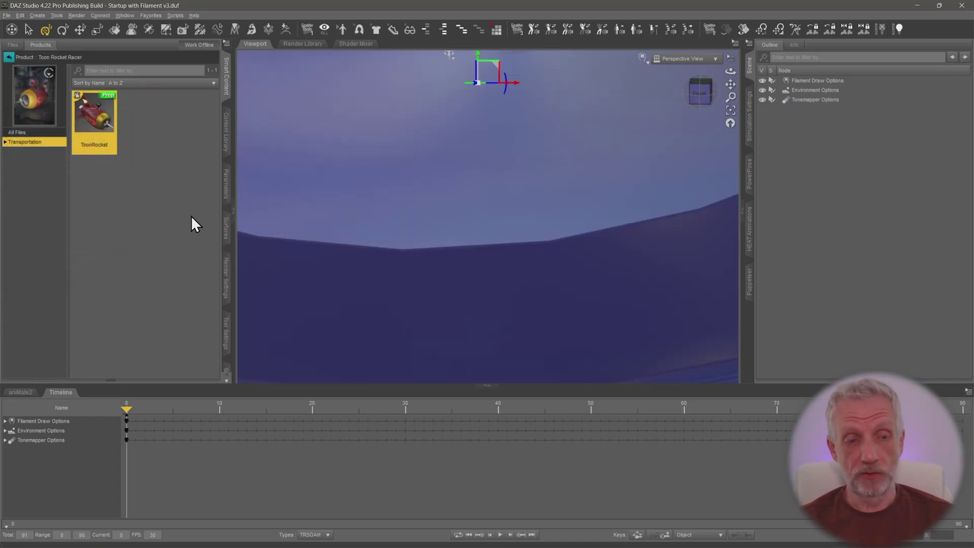
Expand the toonrocket's bone hierarchy in the scene and show its transform parameters
{"action": "scroll", "coordinate": [389, 210], "scroll_direction": "down", "scroll_amount": 6}
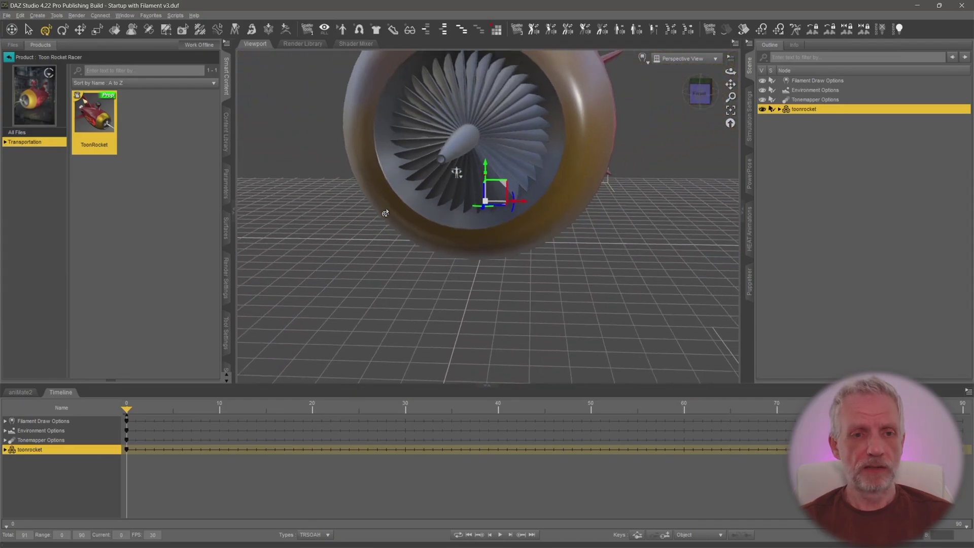
{"action": "left_click_drag", "start_coordinate": [389, 211], "coordinate": [270, 205], "text": "ctrl+alt"}
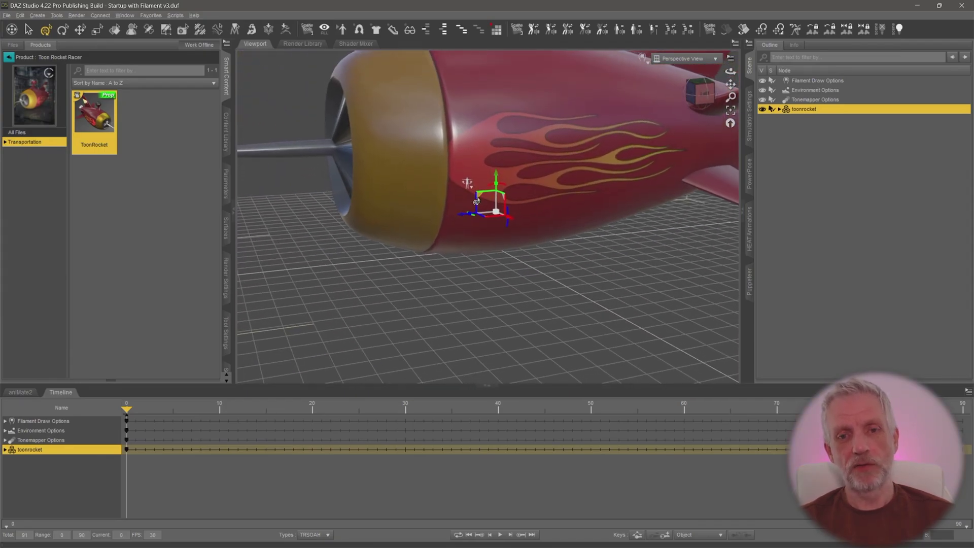
{"action": "left_click", "coordinate": [785, 119]}
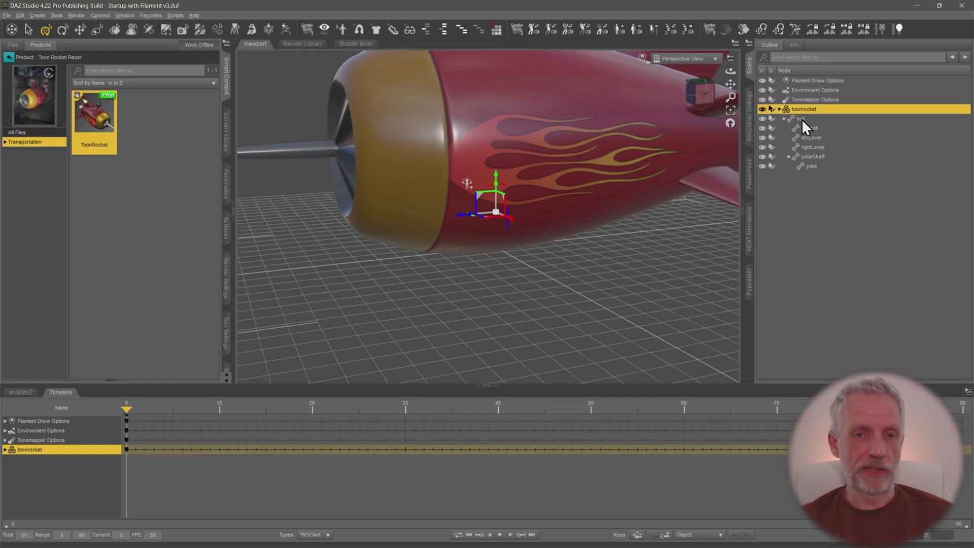
{"action": "left_click_drag", "start_coordinate": [536, 171], "coordinate": [546, 173], "text": "alt"}
{"action": "left_click", "coordinate": [225, 187]}
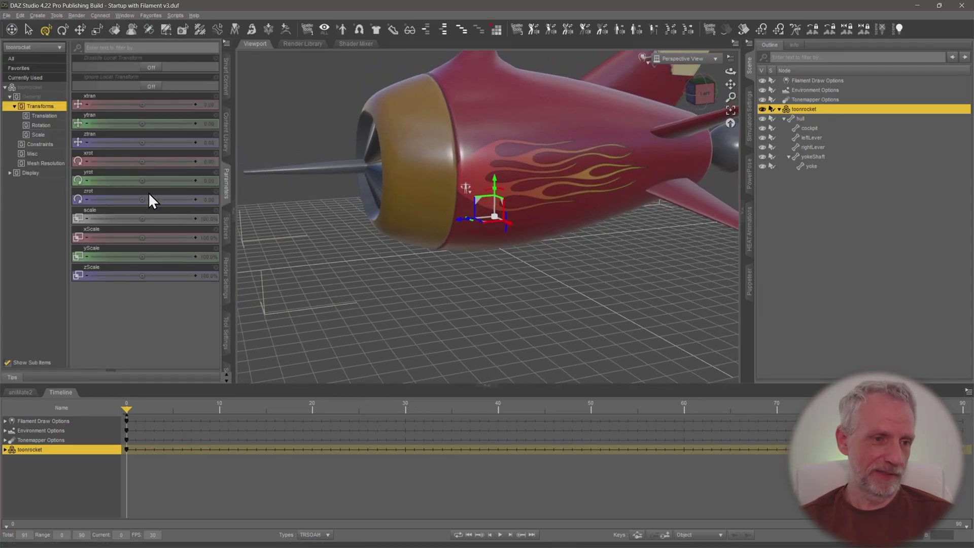
Scale the toonrocket down to 10% and frame it in the viewport from its side
{"action": "left_click", "coordinate": [50, 136]}
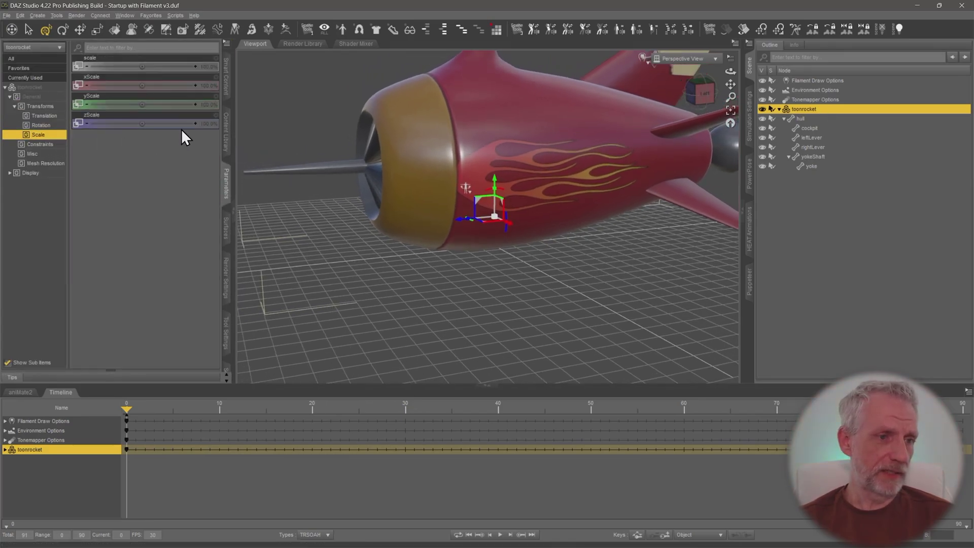
{"action": "left_click", "coordinate": [208, 70]}
{"action": "type", "text": "10"}
{"action": "key", "text": "Return"}
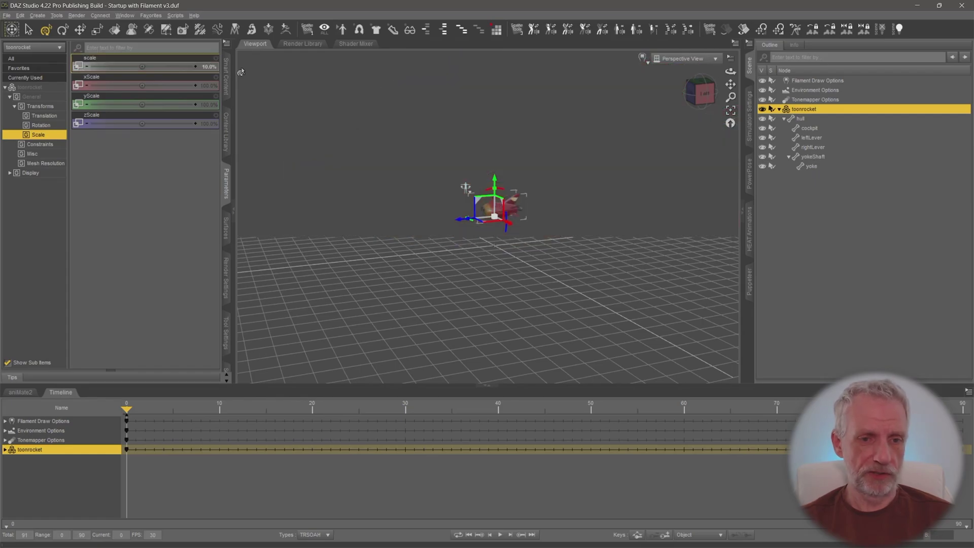
{"action": "key", "text": "ctrl+f"}
{"action": "left_click_drag", "start_coordinate": [427, 223], "coordinate": [388, 206], "text": "ctrl+alt"}
{"action": "scroll", "coordinate": [402, 229], "scroll_direction": "down", "scroll_amount": 4}
{"action": "left_click_drag", "start_coordinate": [475, 363], "coordinate": [402, 231], "text": "alt"}
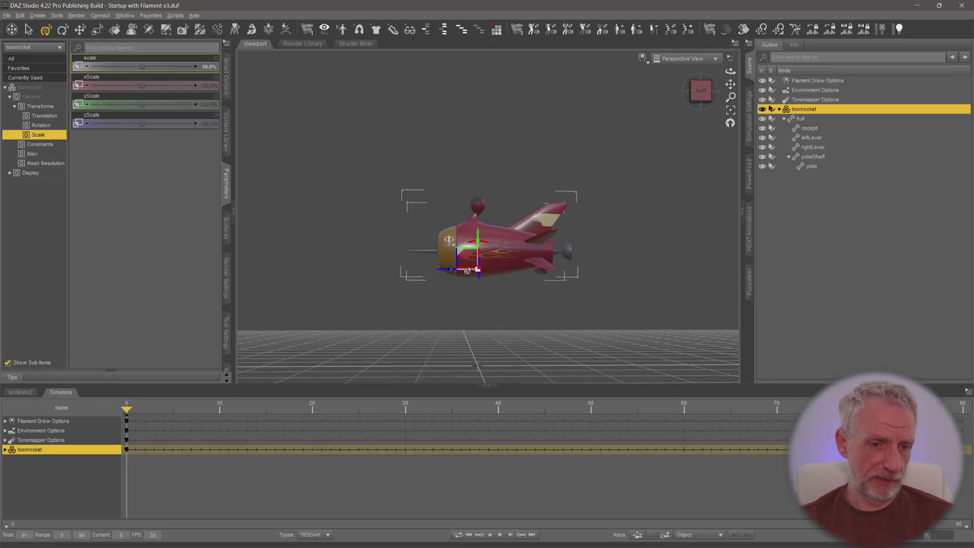
Lower the toonrocket onto the floor grid and collapse its hierarchy in the scene
{"action": "mouse_move", "coordinate": [468, 270]}
{"action": "left_mouse_down", "text": "ctrl+alt"}
{"action": "mouse_move", "coordinate": [513, 299]}
{"action": "mouse_move", "coordinate": [564, 271]}
{"action": "mouse_move", "coordinate": [467, 279]}
{"action": "left_mouse_up", "text": "ctrl+alt"}
{"action": "left_click_drag", "start_coordinate": [400, 264], "coordinate": [395, 264], "text": "ctrl+alt"}
{"action": "left_click_drag", "start_coordinate": [477, 236], "coordinate": [474, 310]}
{"action": "left_click_drag", "start_coordinate": [551, 231], "coordinate": [544, 229], "text": "ctrl+alt"}
{"action": "left_click_drag", "start_coordinate": [482, 250], "coordinate": [564, 289], "text": "ctrl+alt"}
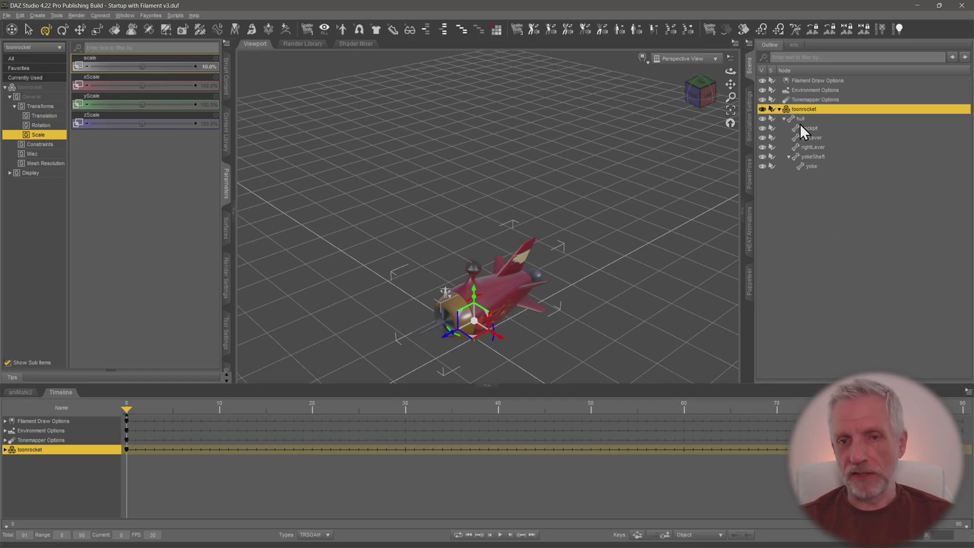
{"action": "left_click", "coordinate": [779, 110]}
{"action": "right_click_drag", "start_coordinate": [574, 239], "coordinate": [589, 302], "text": "ctrl+alt"}
{"action": "scroll", "coordinate": [574, 293], "scroll_direction": "down", "scroll_amount": 1}
{"action": "left_click_drag", "start_coordinate": [574, 293], "coordinate": [616, 366], "text": "ctrl+alt"}
{"action": "left_click_drag", "start_coordinate": [563, 243], "coordinate": [612, 270], "text": "alt"}
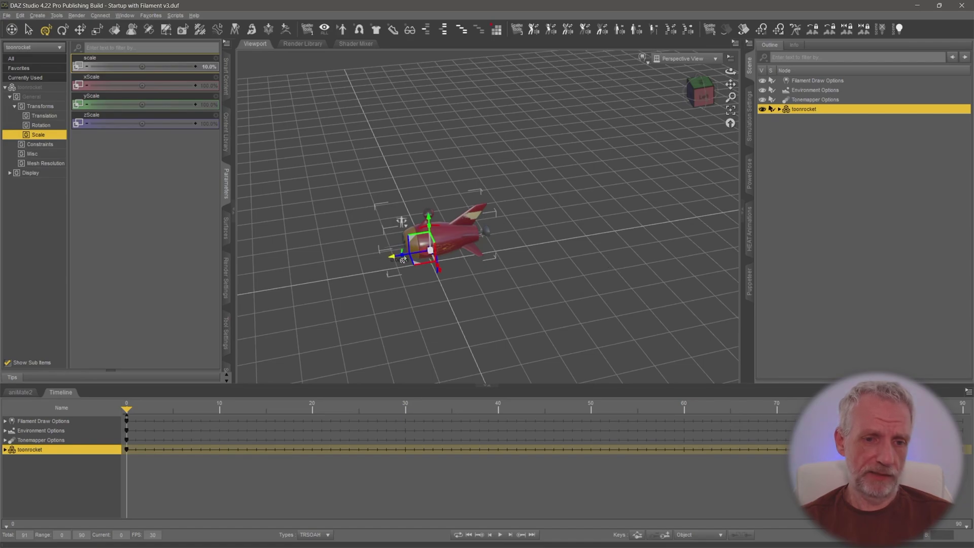
{"action": "left_click_drag", "start_coordinate": [413, 254], "coordinate": [674, 204]}
{"action": "left_click_drag", "start_coordinate": [127, 409], "coordinate": [381, 407]}
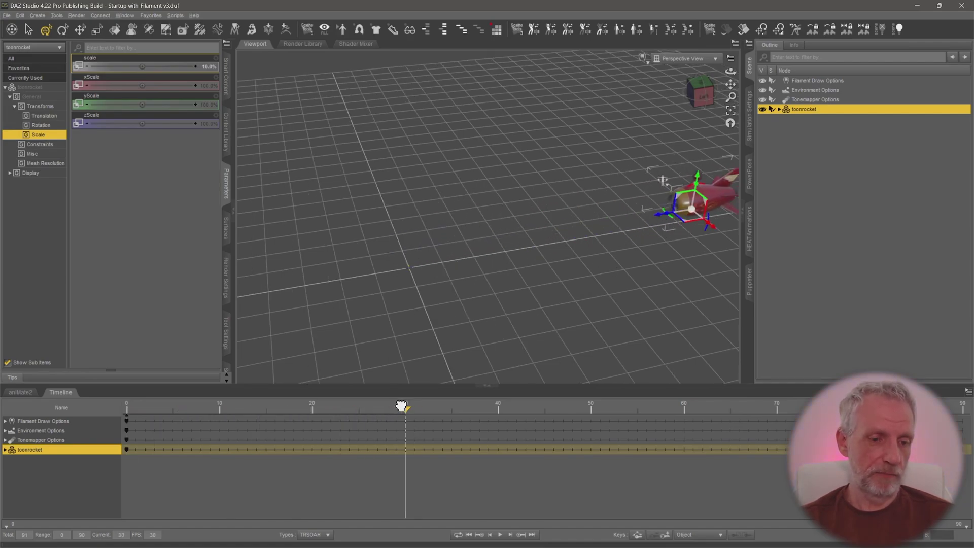
{"action": "left_click_drag", "start_coordinate": [401, 406], "coordinate": [126, 407]}
{"action": "left_click", "coordinate": [33, 439]}
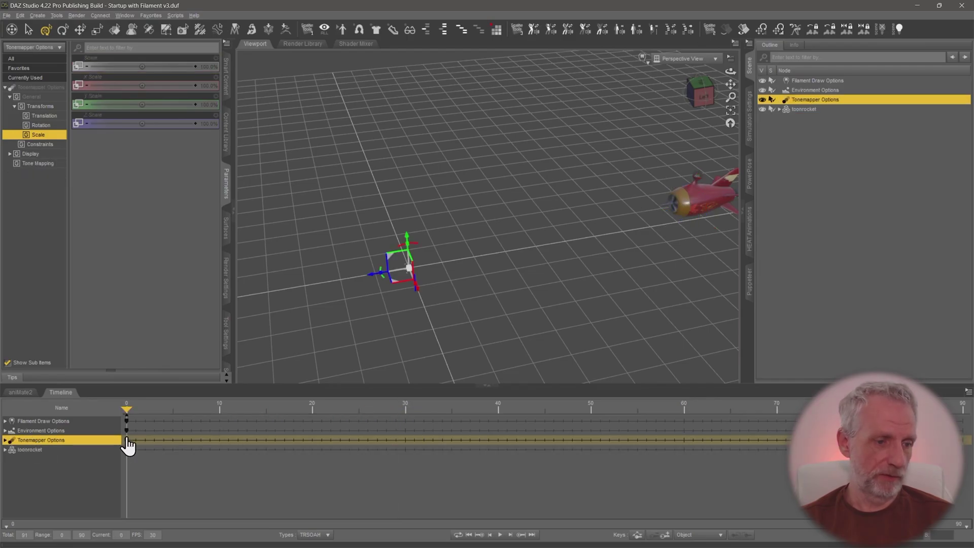
{"action": "key", "text": "ctrl+z"}
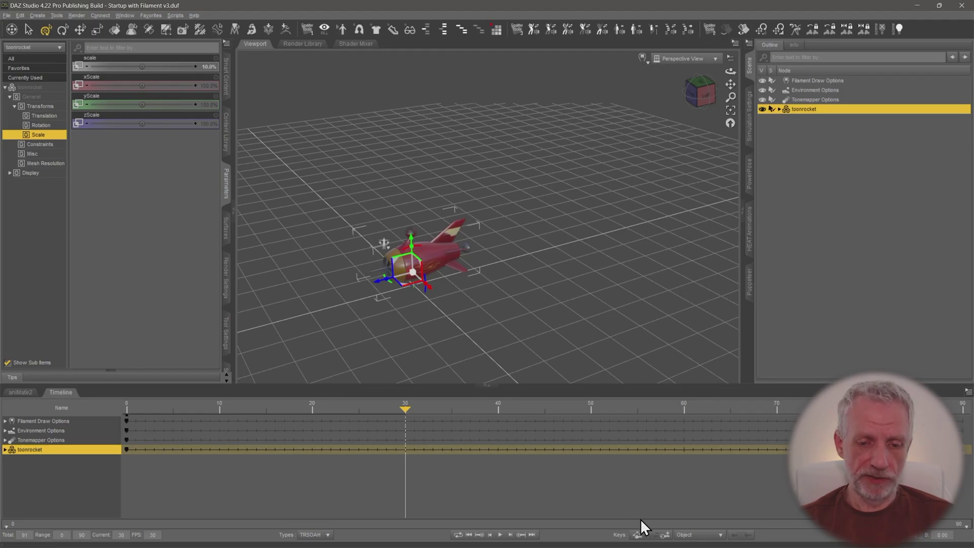
Key the toonrocket's current position at frame 30, and at frame 0 move it far back along its Z axis
{"action": "left_click", "coordinate": [666, 537]}
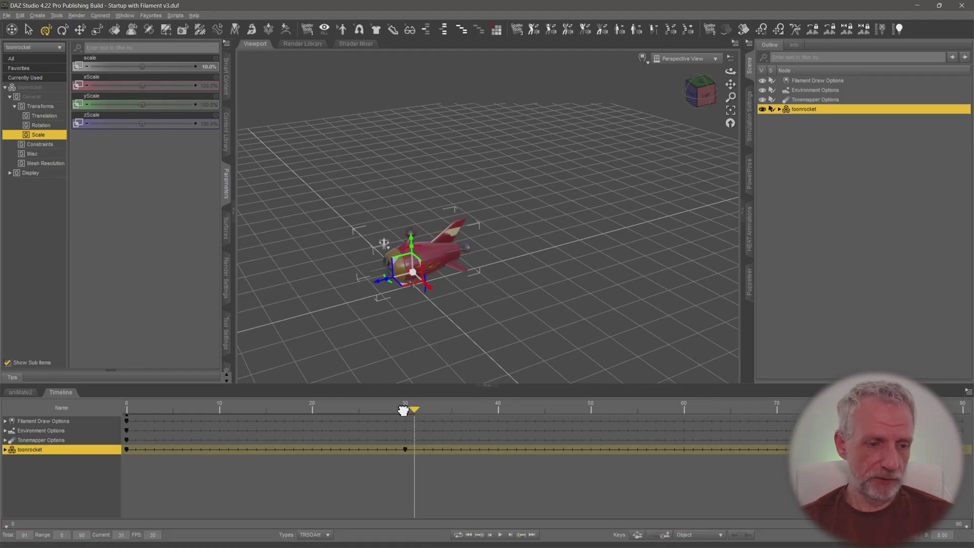
{"action": "left_click_drag", "start_coordinate": [389, 411], "coordinate": [145, 412]}
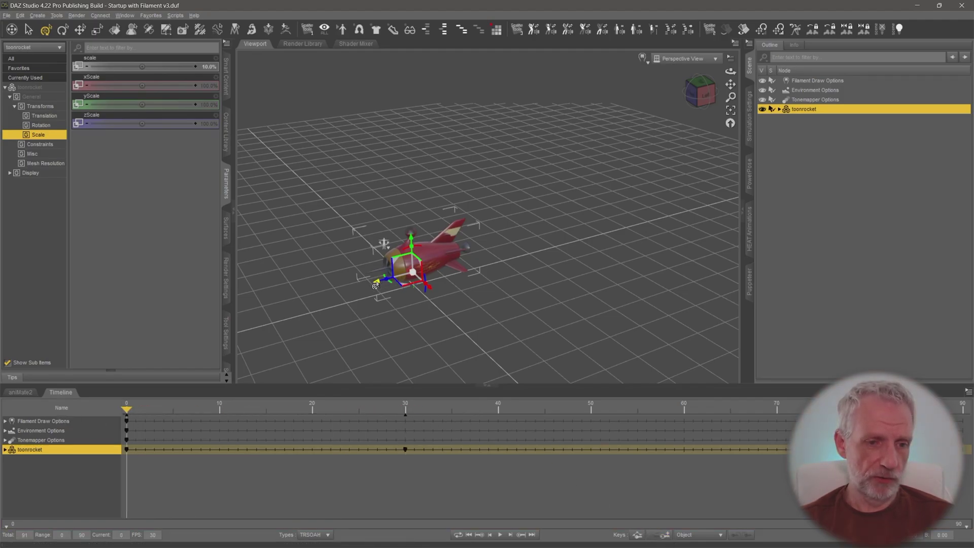
{"action": "left_click_drag", "start_coordinate": [376, 286], "coordinate": [654, 199]}
{"action": "middle_click_drag", "start_coordinate": [624, 208], "coordinate": [586, 203]}
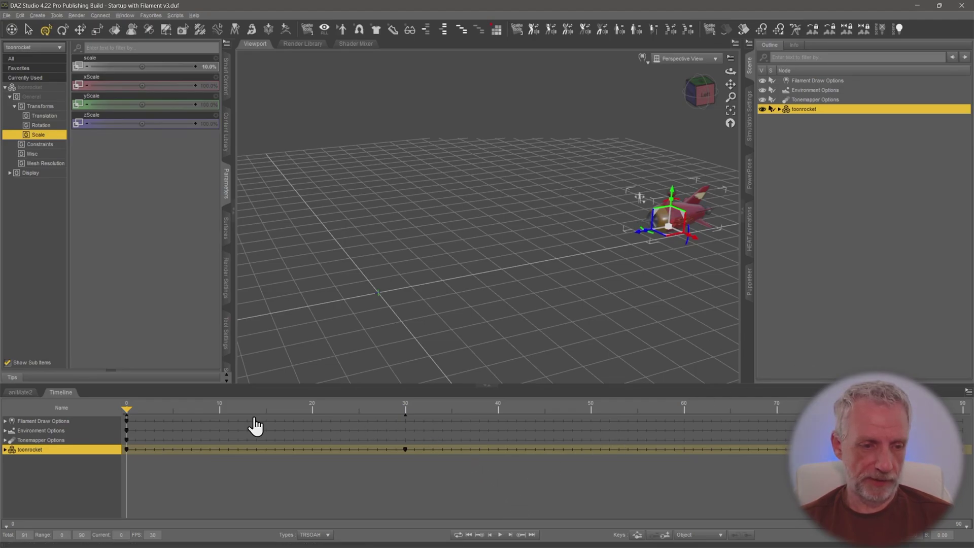
Play the toonrocket's flight animation from frame 0, stop it and return the playhead to frame 0
{"action": "mouse_move", "coordinate": [129, 409]}
{"action": "left_mouse_down"}
{"action": "mouse_move", "coordinate": [335, 413]}
{"action": "mouse_move", "coordinate": [127, 412]}
{"action": "left_mouse_up"}
{"action": "left_click", "coordinate": [501, 535]}
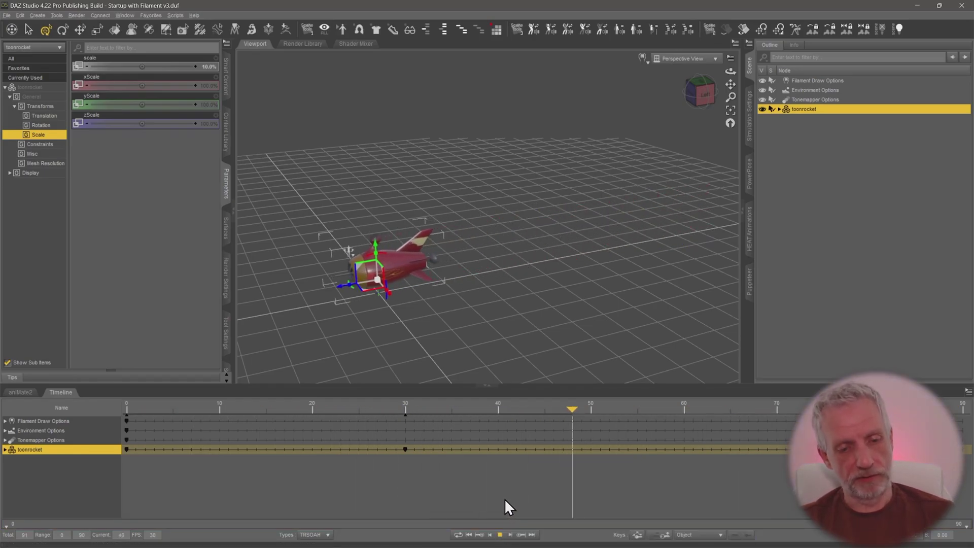
{"action": "left_click", "coordinate": [501, 535]}
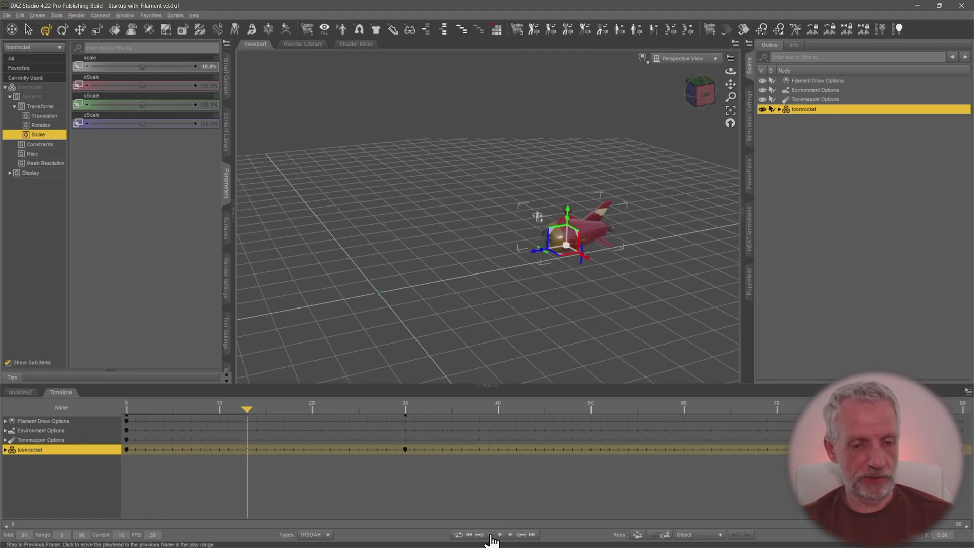
{"action": "left_click", "coordinate": [480, 536]}
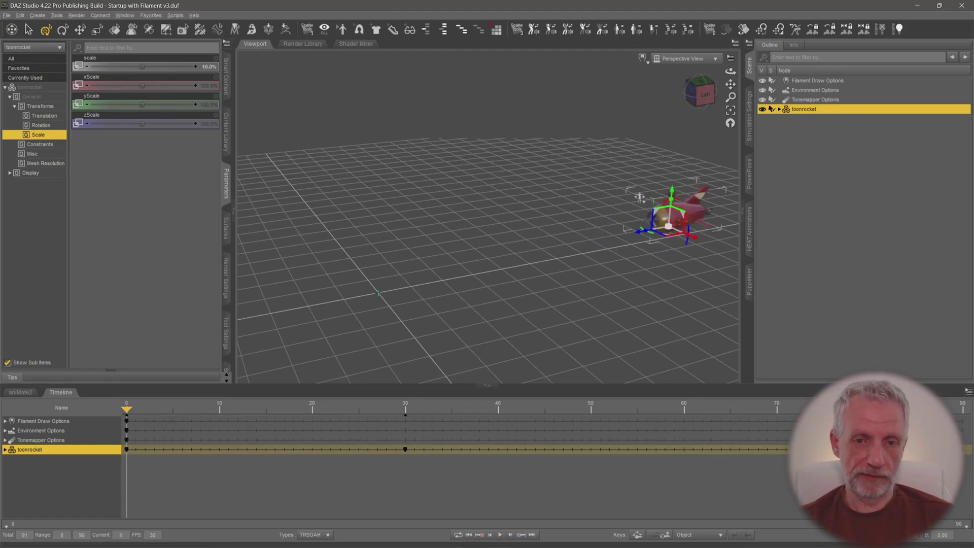
Create a new D-Former on the toonrocket with the default name and settings
{"action": "scroll", "coordinate": [445, 261], "scroll_direction": "down", "scroll_amount": 2}
{"action": "key", "text": "ctrl+f"}
{"action": "scroll", "coordinate": [526, 267], "scroll_direction": "up", "scroll_amount": 1}
{"action": "middle_click_drag", "start_coordinate": [526, 266], "coordinate": [487, 234]}
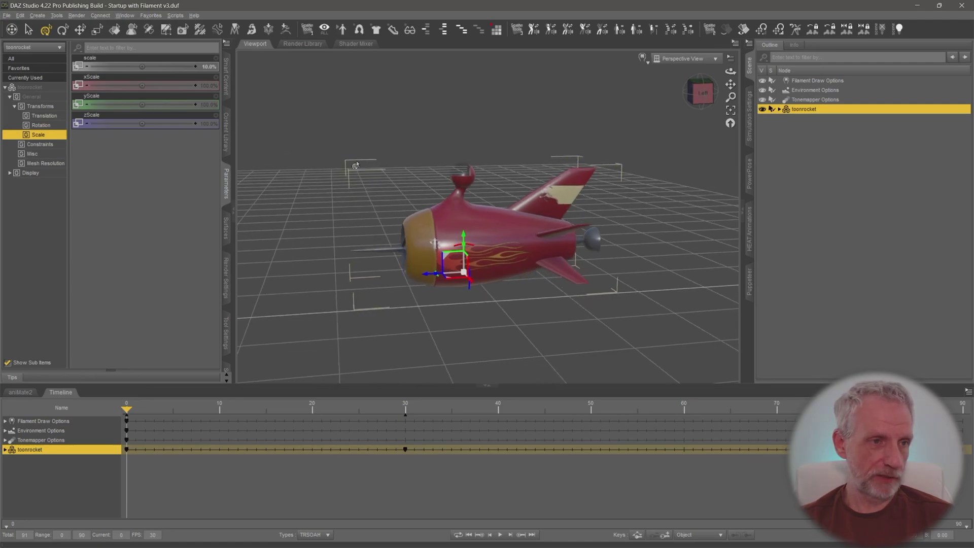
{"action": "left_click", "coordinate": [40, 15]}
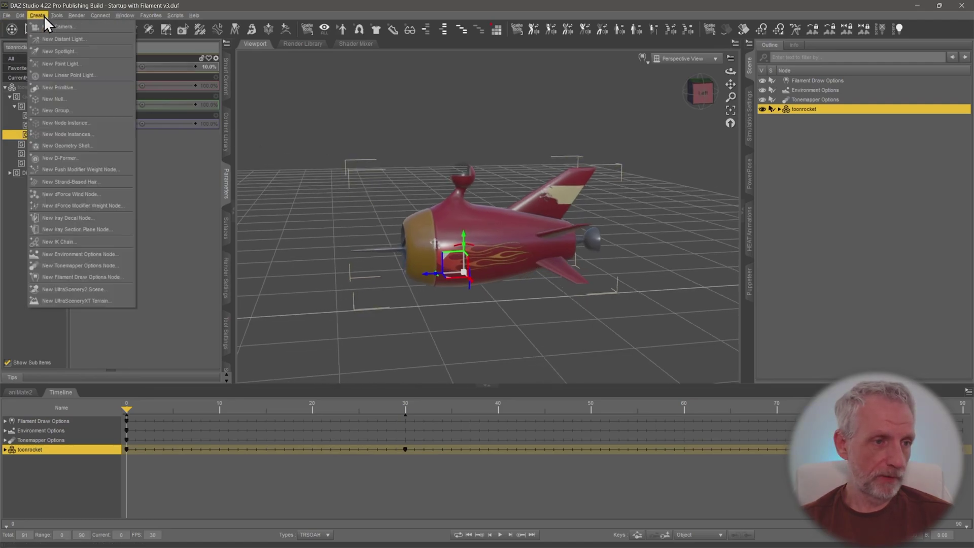
{"action": "left_click", "coordinate": [90, 158]}
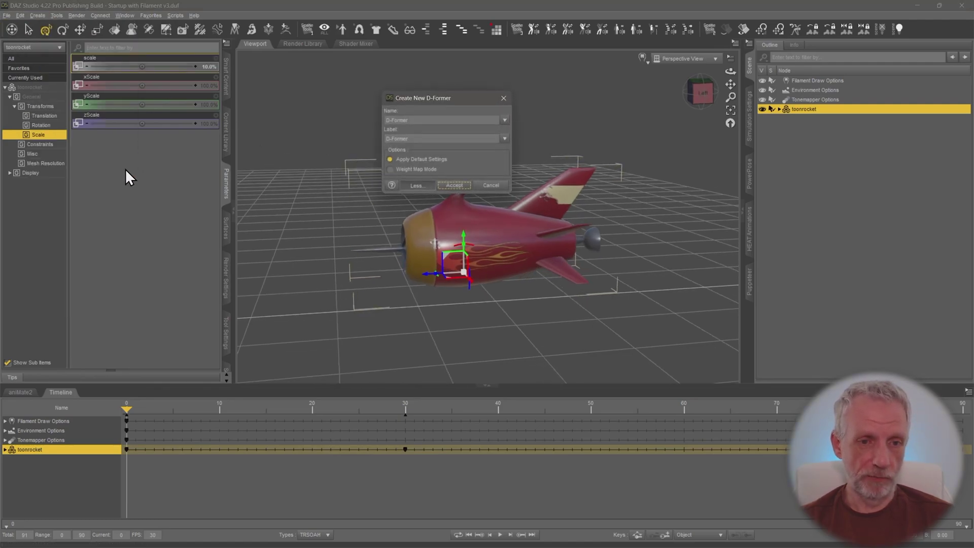
{"action": "left_click", "coordinate": [456, 187]}
{"action": "middle_click_drag", "start_coordinate": [410, 231], "coordinate": [376, 228]}
{"action": "left_click_drag", "start_coordinate": [558, 193], "coordinate": [576, 197], "text": "alt"}
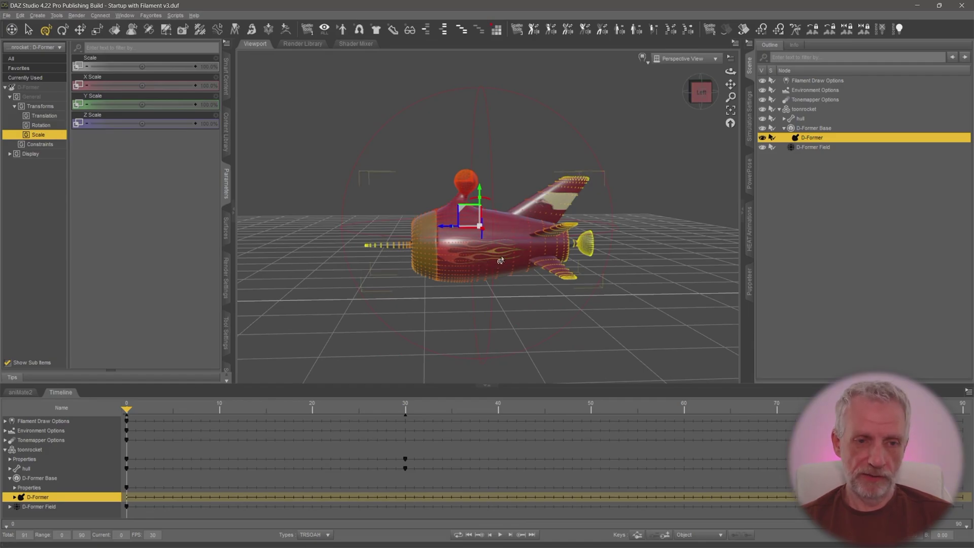
In a straight left view, move the D-Former Base down and forward to just below the hull, under the cockpit ball
{"action": "left_click", "coordinate": [817, 129]}
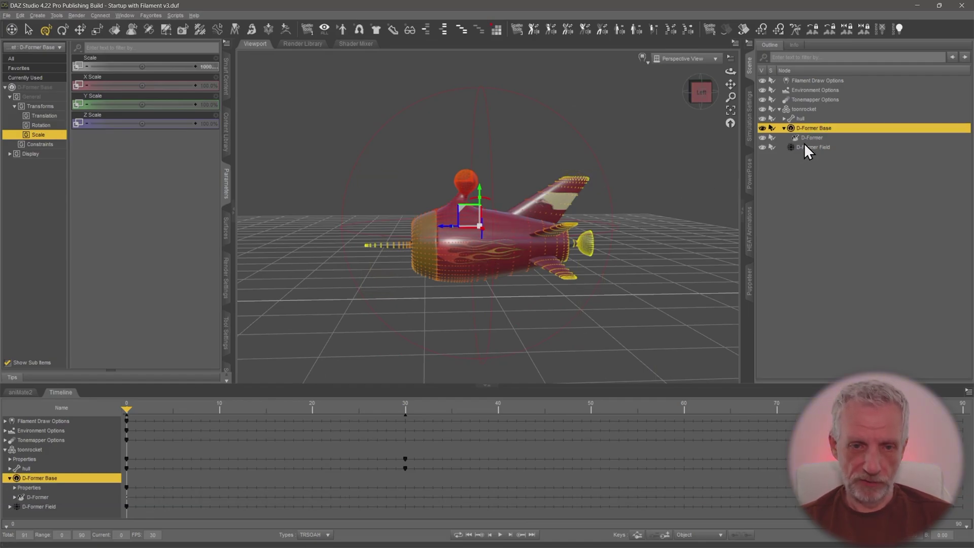
{"action": "middle_click_drag", "start_coordinate": [594, 223], "coordinate": [594, 218]}
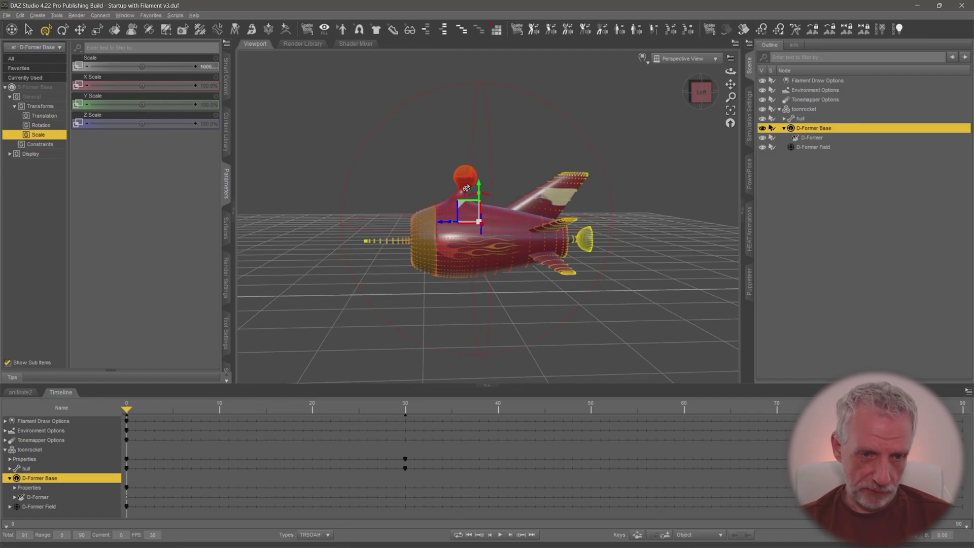
{"action": "left_click", "coordinate": [700, 96]}
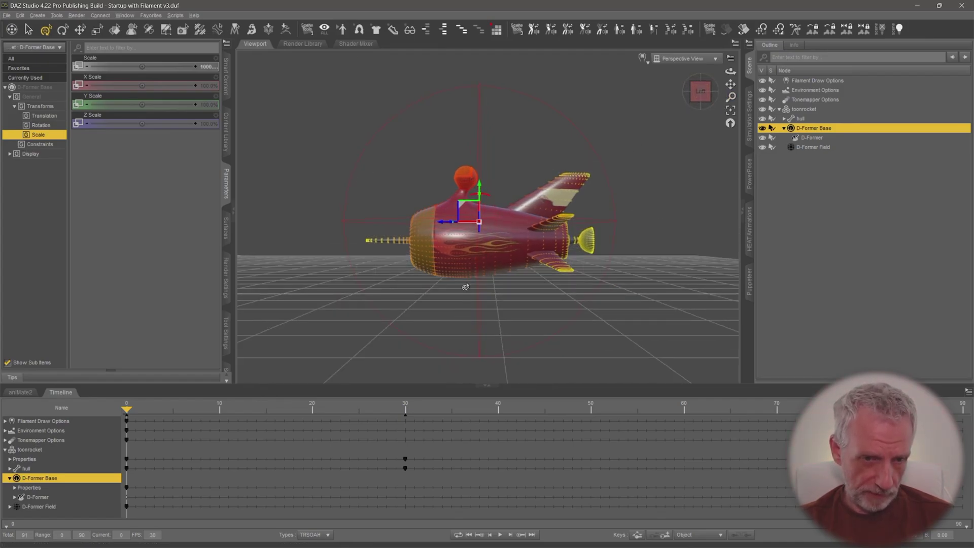
{"action": "left_click_drag", "start_coordinate": [479, 190], "coordinate": [429, 297]}
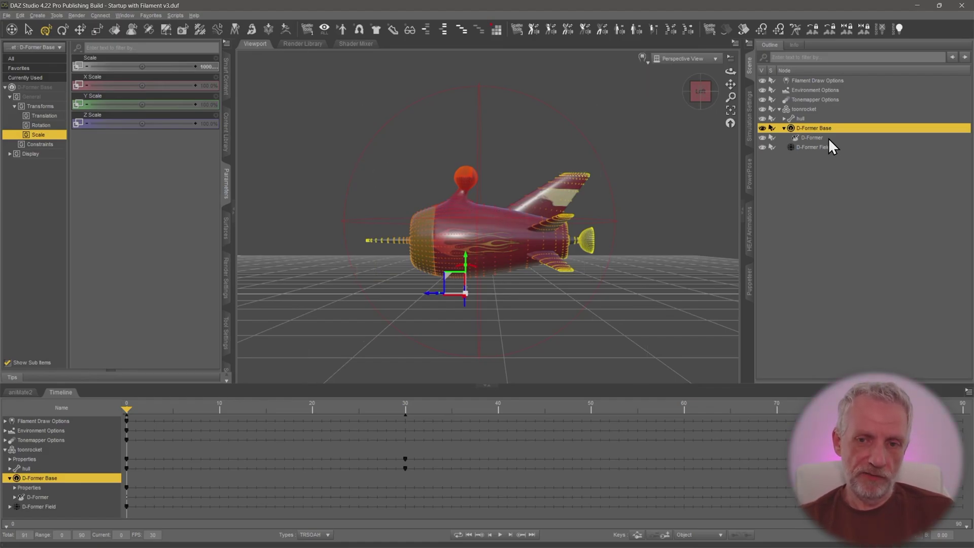
With the Joint Editor, raise the D-Former's end point along Y to the top of the cockpit ball
{"action": "left_click", "coordinate": [812, 138]}
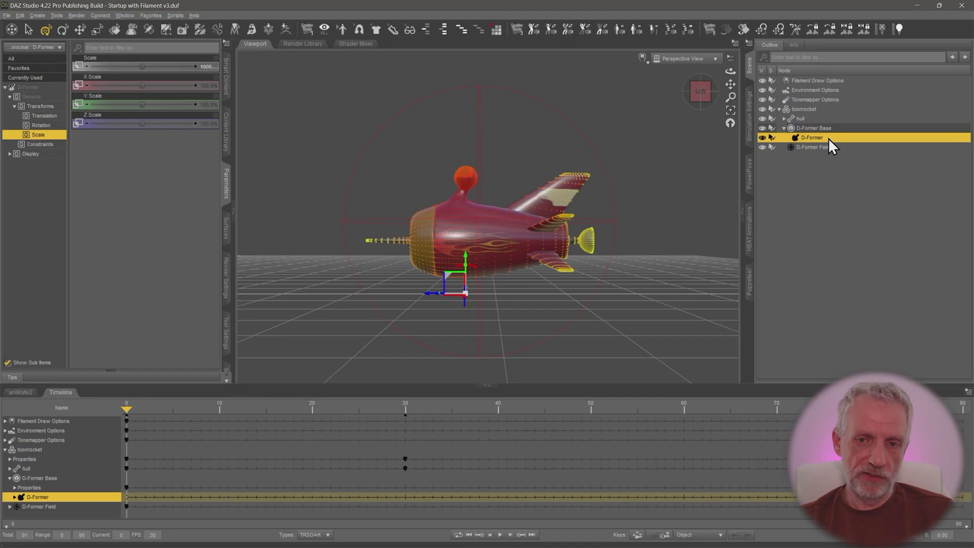
{"action": "left_click", "coordinate": [148, 29]}
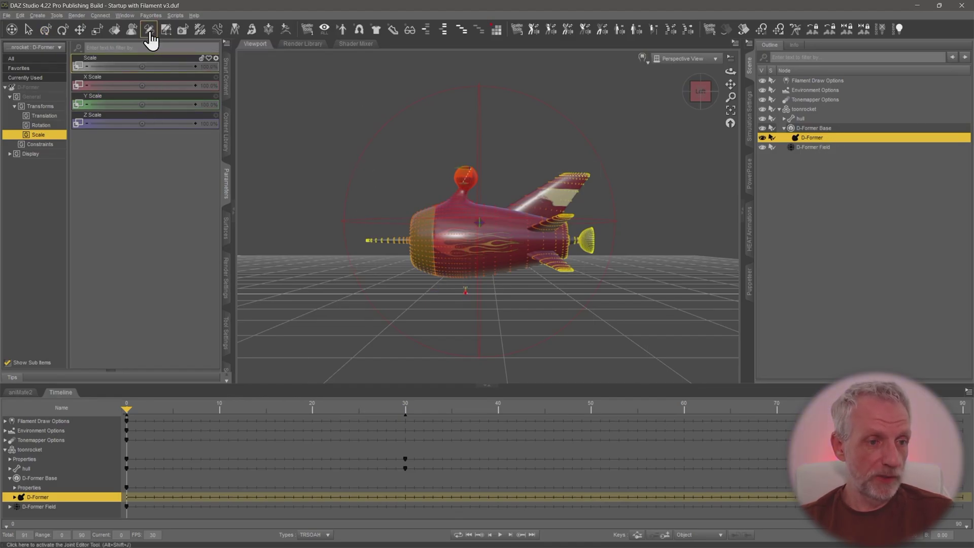
{"action": "left_click", "coordinate": [227, 332]}
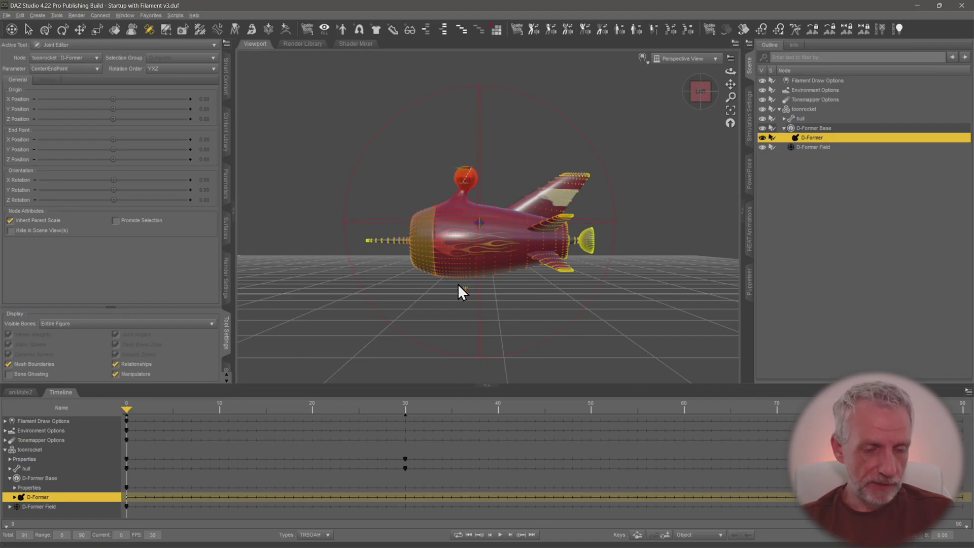
{"action": "scroll", "coordinate": [461, 285], "scroll_direction": "up", "scroll_amount": 5}
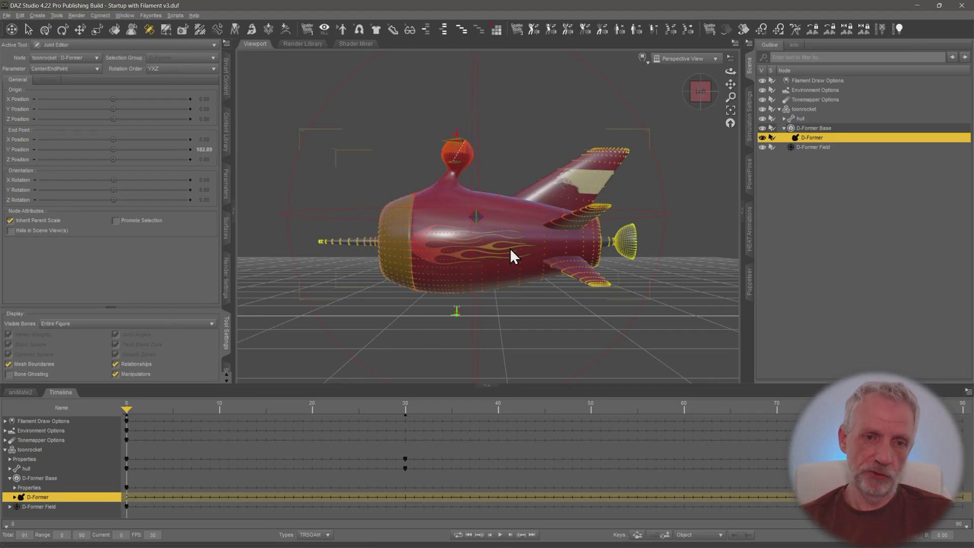
Try bending the toonrocket by rotating the D-Former about its base with the Rotate tool
{"action": "left_click", "coordinate": [62, 29]}
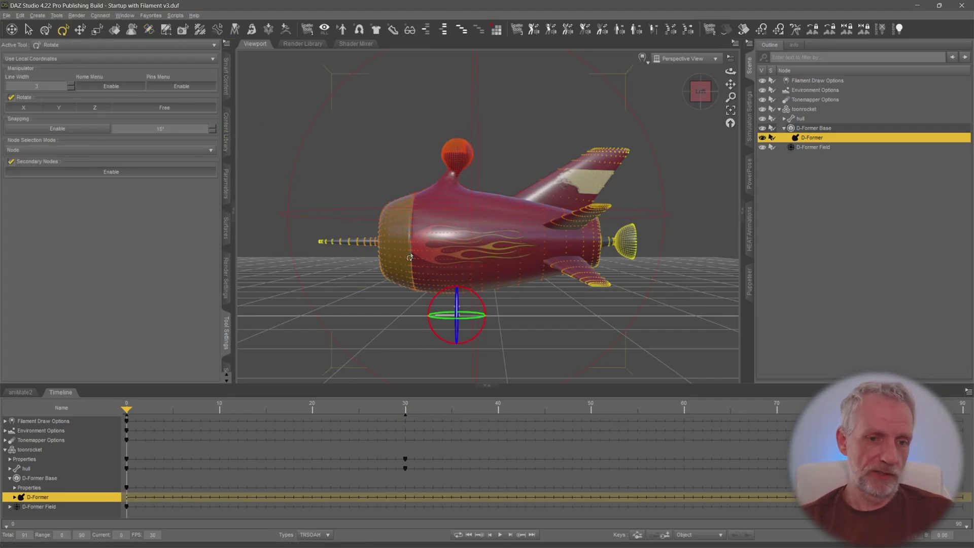
{"action": "mouse_move", "coordinate": [473, 297]}
{"action": "left_mouse_down"}
{"action": "mouse_move", "coordinate": [464, 296]}
{"action": "mouse_move", "coordinate": [484, 294]}
{"action": "mouse_move", "coordinate": [465, 286]}
{"action": "mouse_move", "coordinate": [479, 284]}
{"action": "left_mouse_up"}
{"action": "middle_click_drag", "start_coordinate": [396, 168], "coordinate": [458, 189]}
{"action": "left_click_drag", "start_coordinate": [459, 189], "coordinate": [683, 177], "text": "alt"}
Flatten the D-Former Field to about 37% Y Scale and raise it so it covers the rocket's upper half
{"action": "left_click", "coordinate": [825, 148]}
{"action": "left_click_drag", "start_coordinate": [630, 203], "coordinate": [582, 206], "text": "alt"}
{"action": "left_click", "coordinate": [226, 178]}
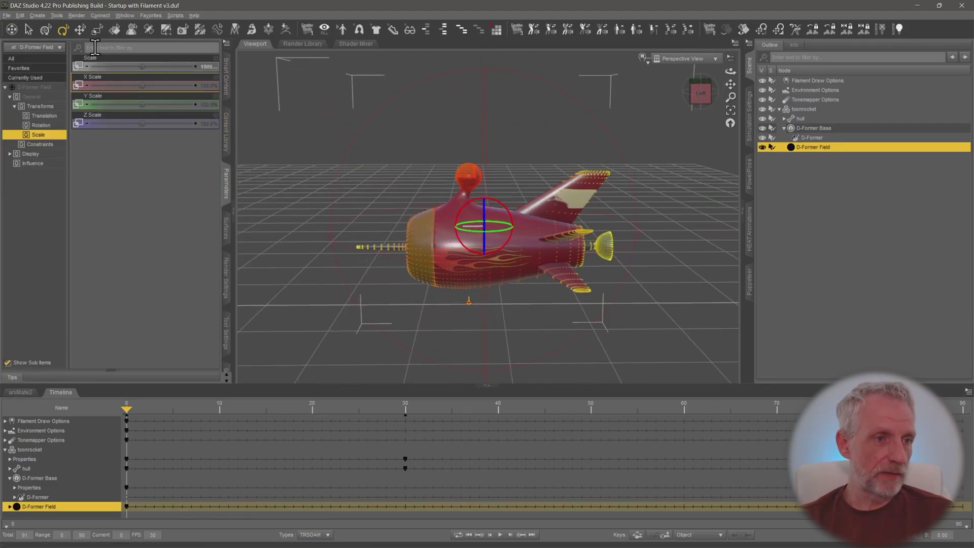
{"action": "left_click", "coordinate": [46, 29]}
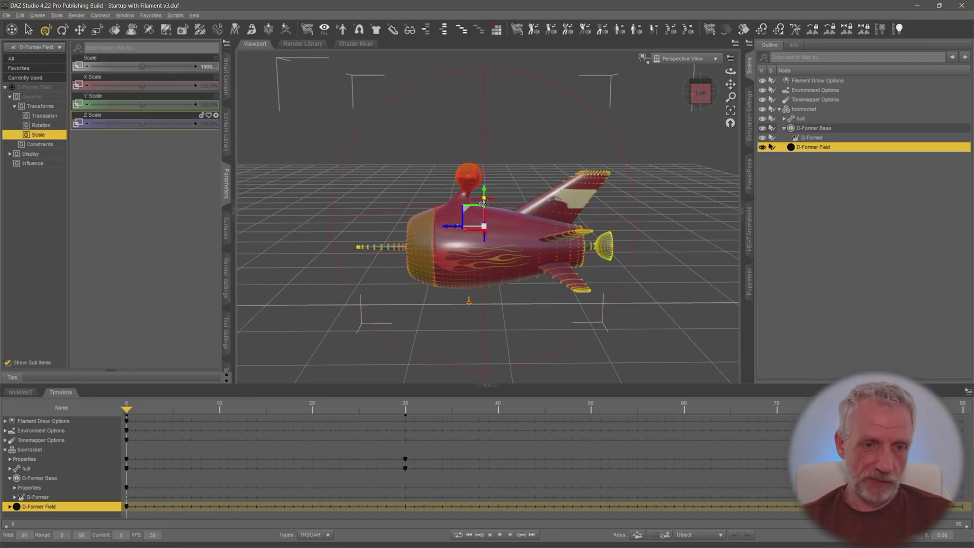
{"action": "left_click_drag", "start_coordinate": [482, 204], "coordinate": [479, 217]}
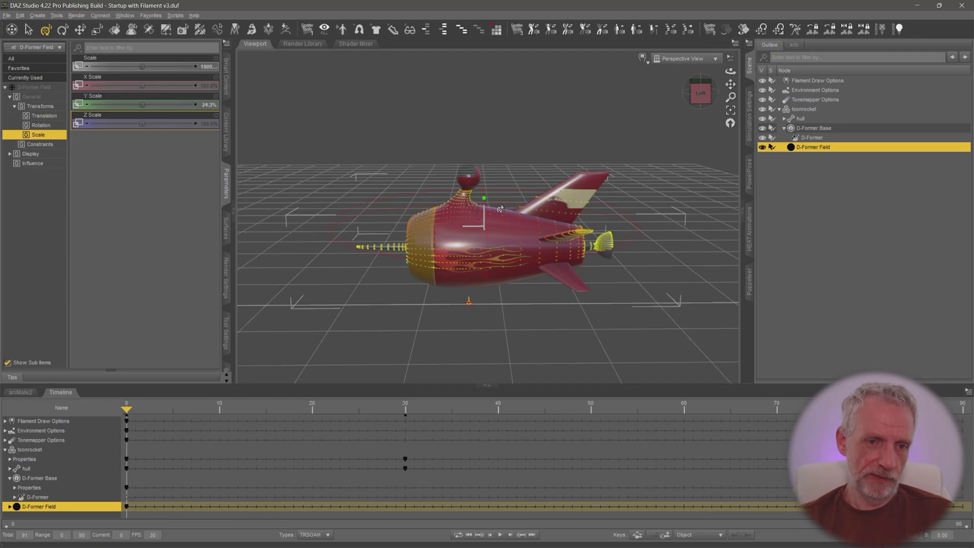
{"action": "left_click_drag", "start_coordinate": [483, 192], "coordinate": [482, 154]}
{"action": "middle_click_drag", "start_coordinate": [448, 198], "coordinate": [256, 187]}
{"action": "left_click_drag", "start_coordinate": [314, 195], "coordinate": [486, 203], "text": "alt"}
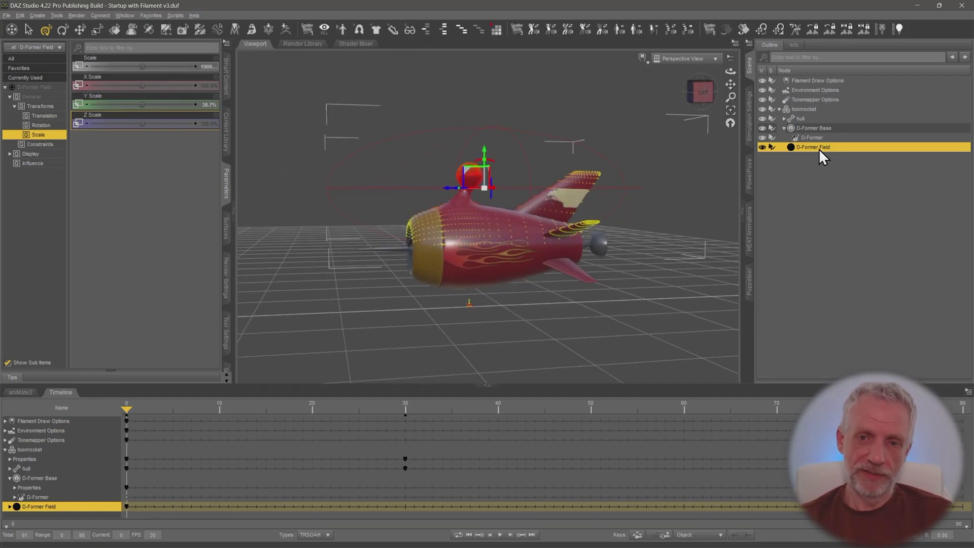
Try rotating the D-Former again to check the bend with the flattened field
{"action": "left_click", "coordinate": [835, 139]}
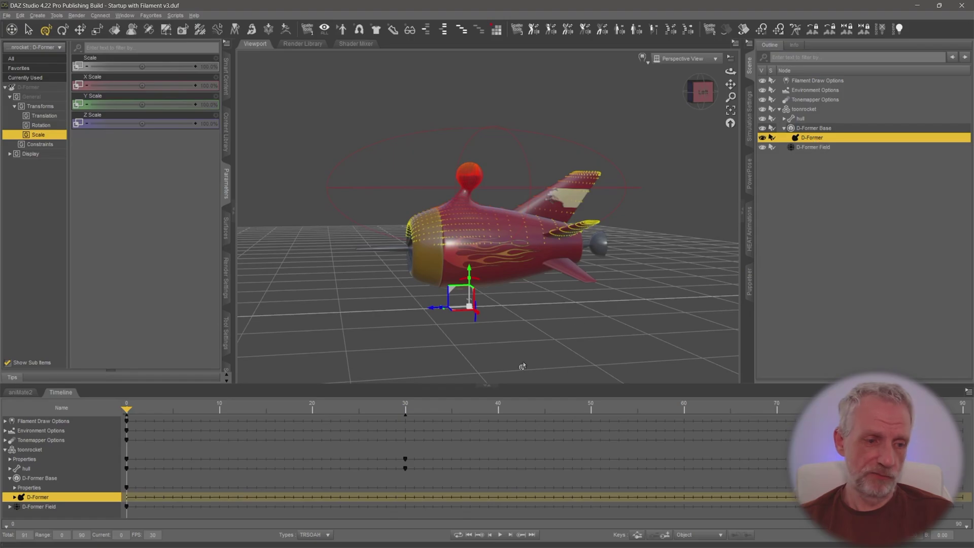
{"action": "left_click_drag", "start_coordinate": [479, 284], "coordinate": [476, 283]}
Enlarge the D-Former Field to about 50% Y Scale, lower it slightly and reselect the D-Former
{"action": "left_click", "coordinate": [812, 148]}
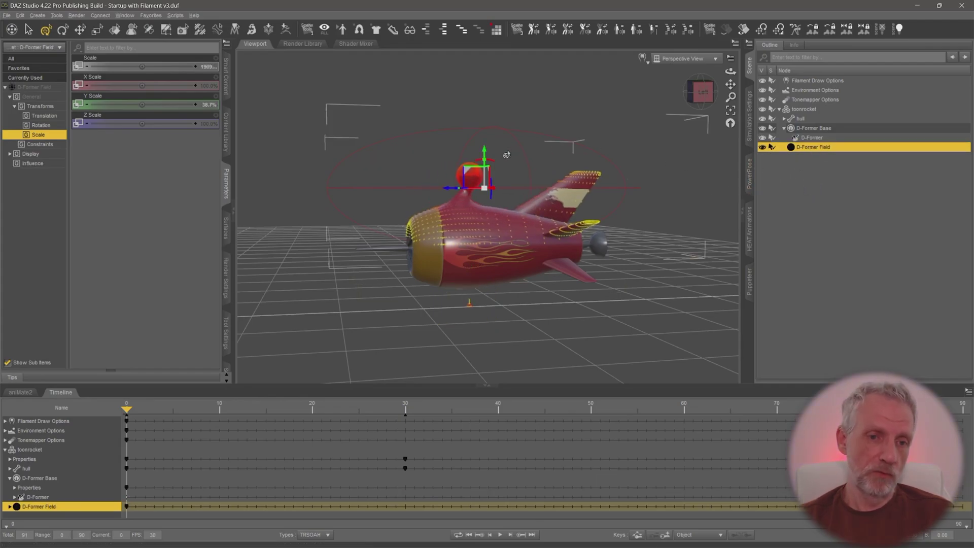
{"action": "left_click_drag", "start_coordinate": [483, 166], "coordinate": [483, 159]}
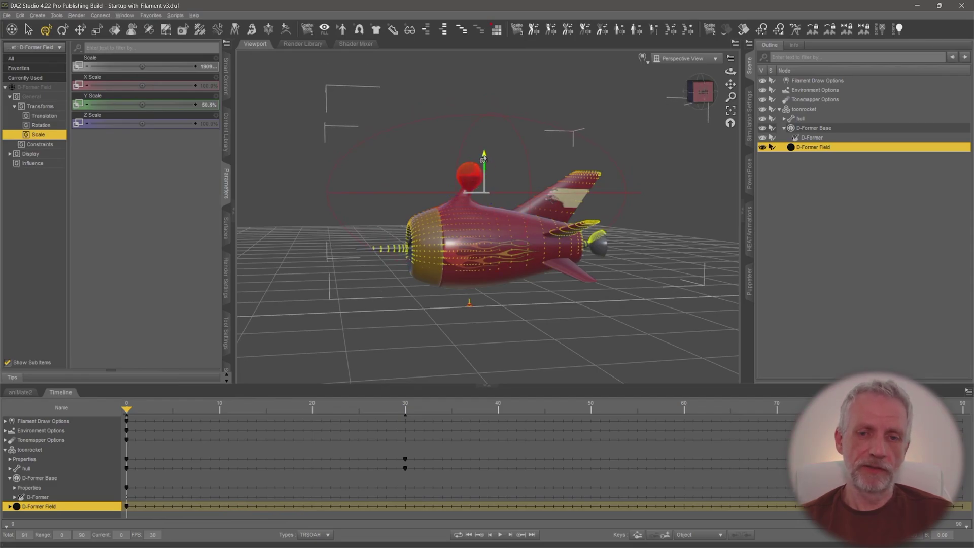
{"action": "left_click", "coordinate": [813, 137]}
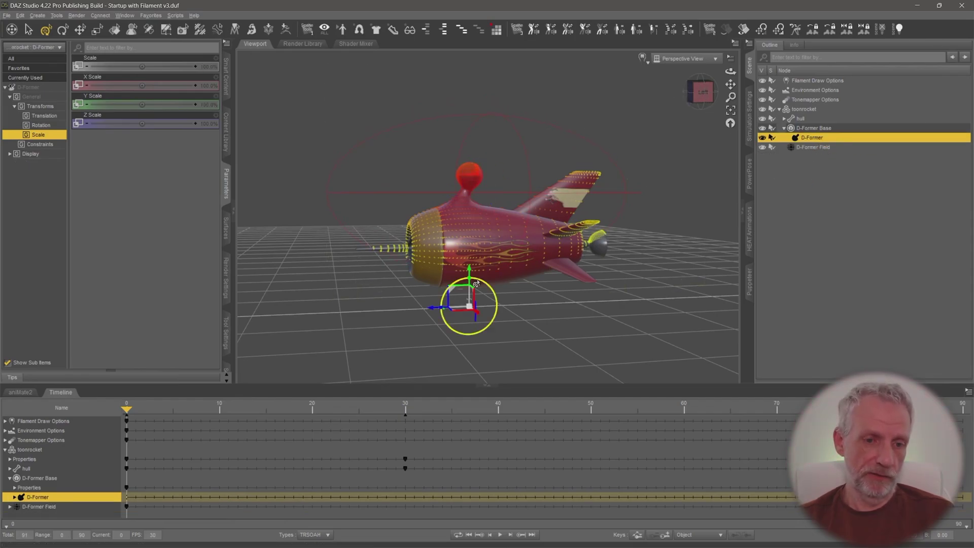
Apply the Spring Dynamics script from the Utilities products to the D-Former over the 0–90 animation range, keeping its existing settings
{"action": "left_click_drag", "start_coordinate": [476, 284], "coordinate": [478, 284]}
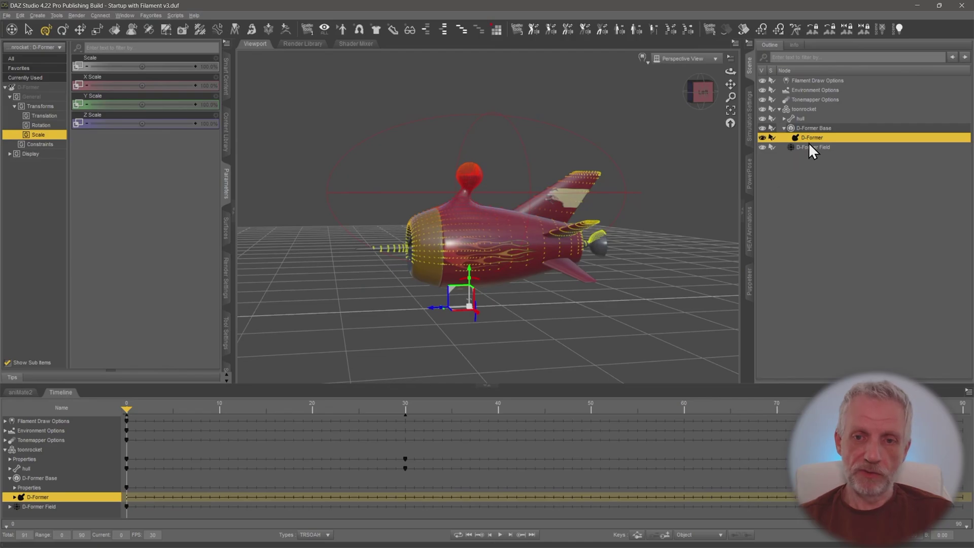
{"action": "left_click_drag", "start_coordinate": [391, 279], "coordinate": [383, 276], "text": "ctrl+alt"}
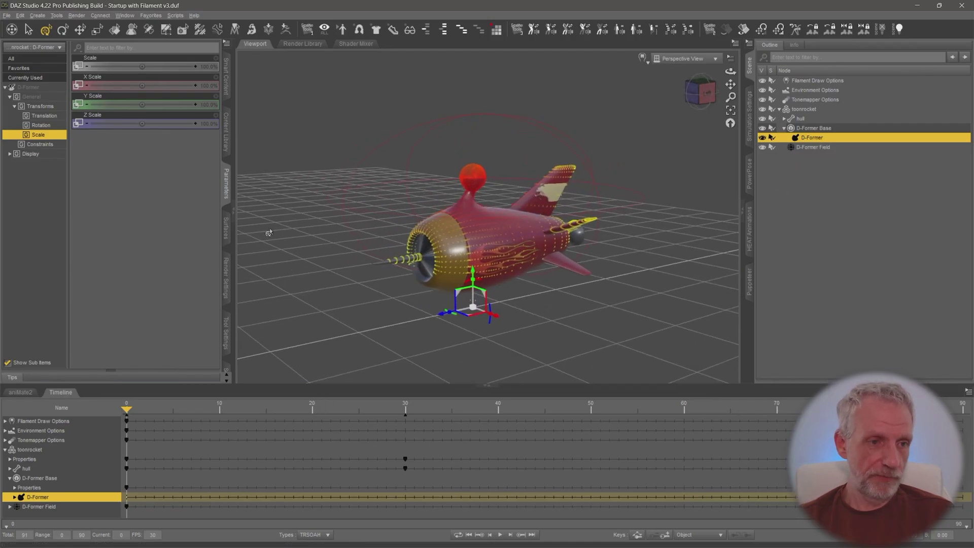
{"action": "left_click", "coordinate": [226, 86]}
{"action": "left_click", "coordinate": [10, 58]}
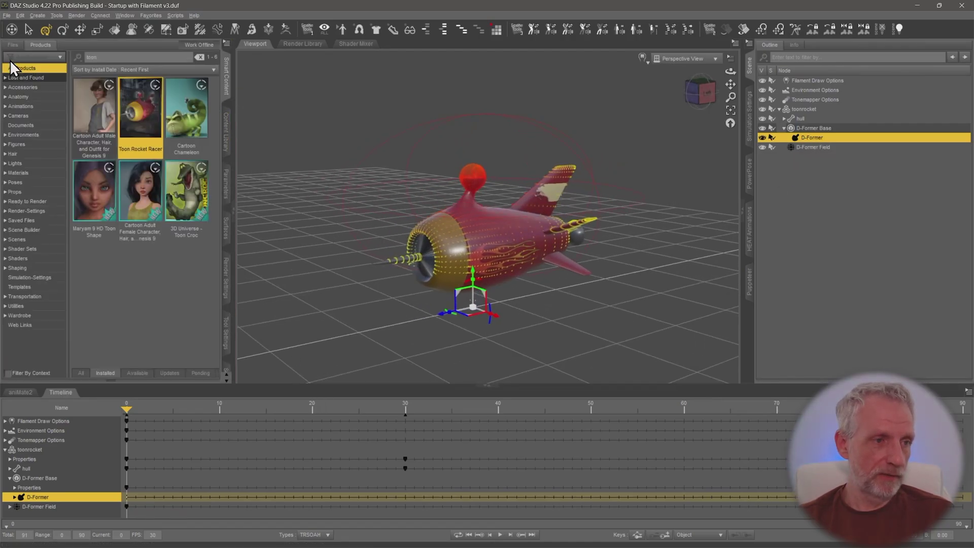
{"action": "left_click", "coordinate": [19, 306]}
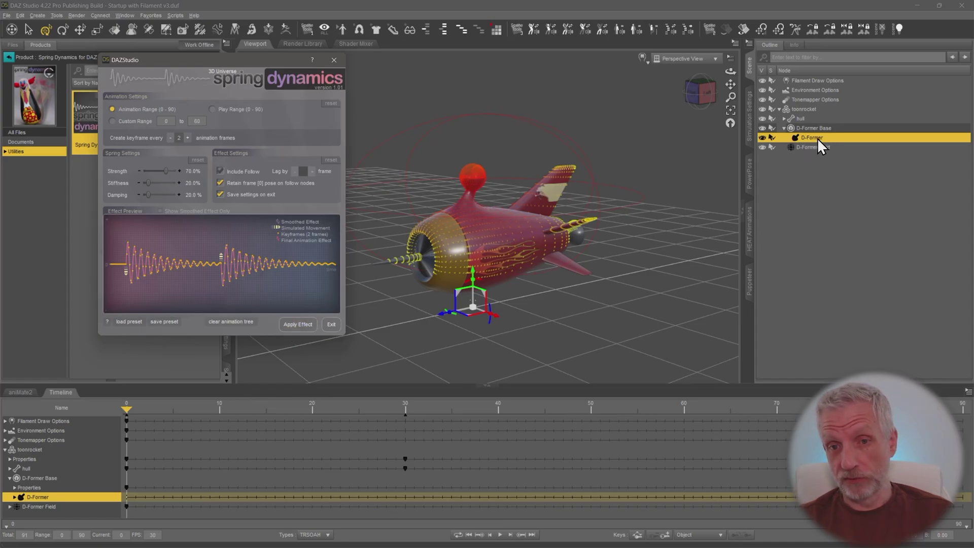
{"action": "left_click", "coordinate": [296, 325]}
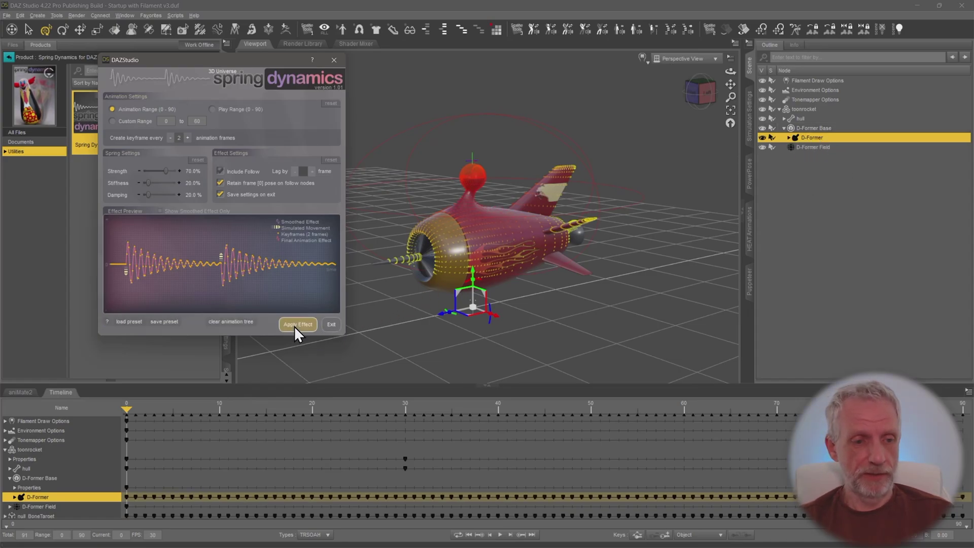
{"action": "left_click", "coordinate": [330, 325]}
Play back the rocket animation to check the D-Former's spring motion, and clear the selection for an unobstructed view
{"action": "scroll", "coordinate": [389, 328], "scroll_direction": "down", "scroll_amount": 3}
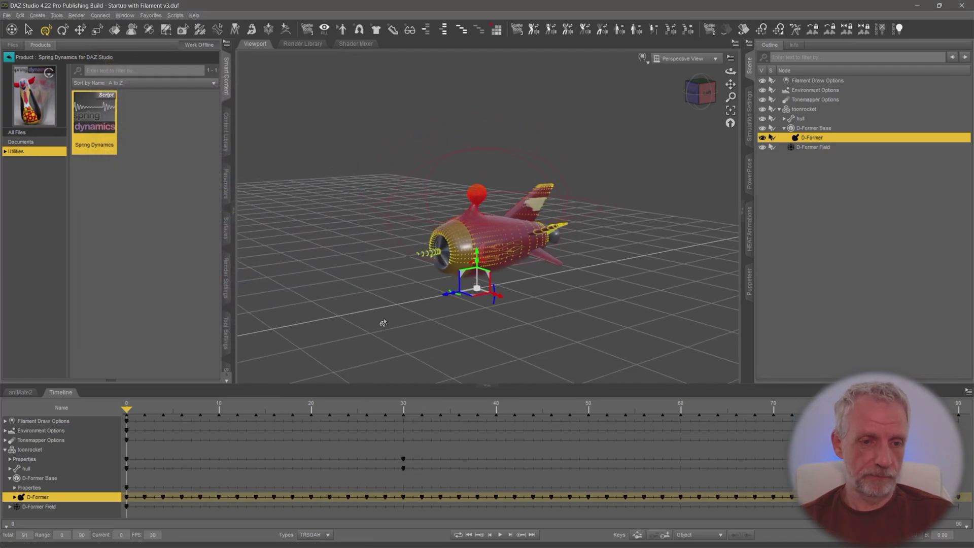
{"action": "middle_click_drag", "start_coordinate": [249, 328], "coordinate": [288, 305]}
{"action": "left_click_drag", "start_coordinate": [289, 304], "coordinate": [421, 305], "text": "alt"}
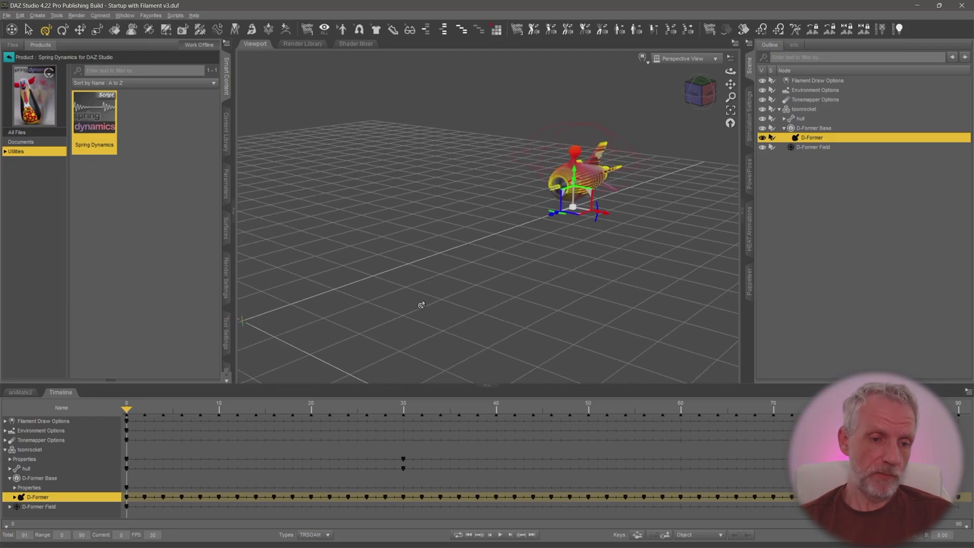
{"action": "left_click", "coordinate": [500, 534]}
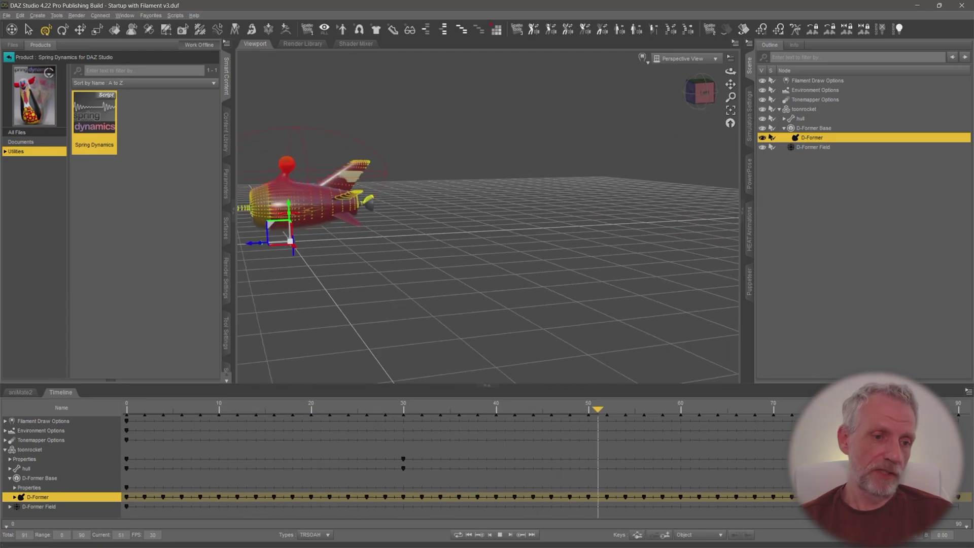
{"action": "left_click", "coordinate": [787, 304]}
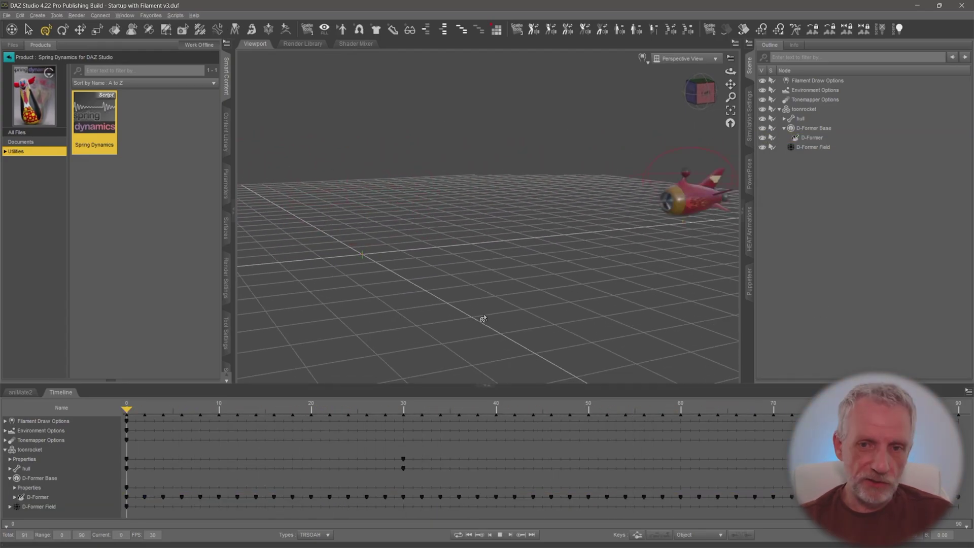
Review the looping animation close up on the toonrocket, stop it, return to frame 0 and reselect the D-Former
{"action": "left_click", "coordinate": [801, 109]}
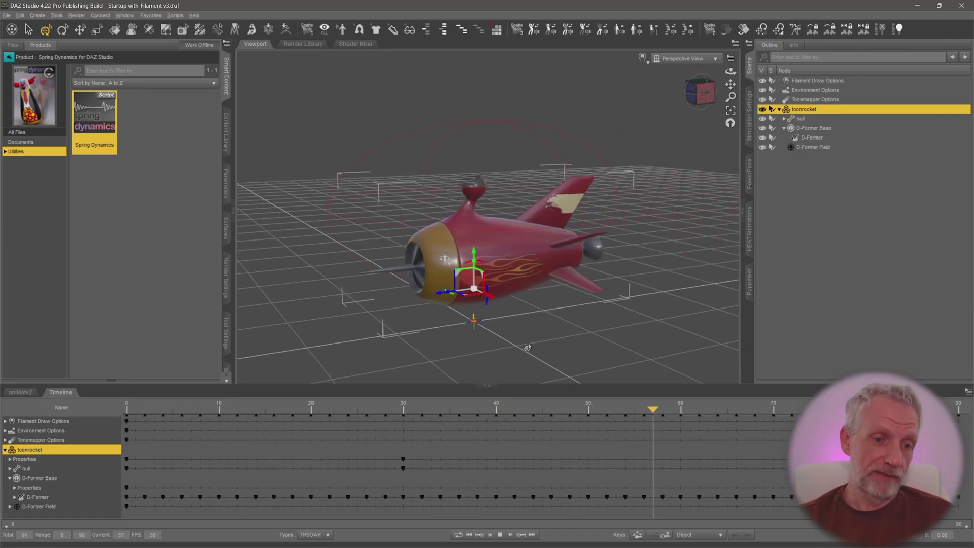
{"action": "left_click", "coordinate": [500, 535]}
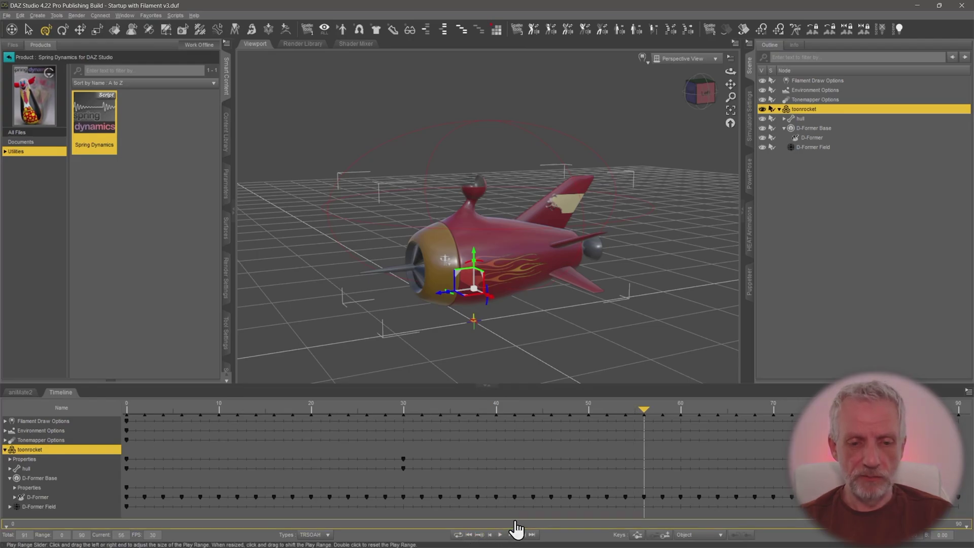
{"action": "left_click", "coordinate": [469, 534]}
{"action": "left_click", "coordinate": [812, 138]}
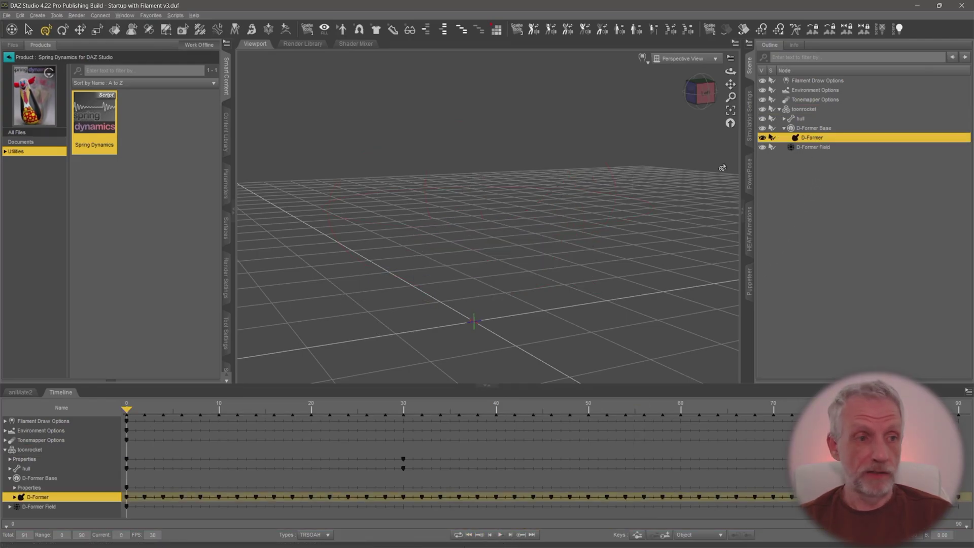